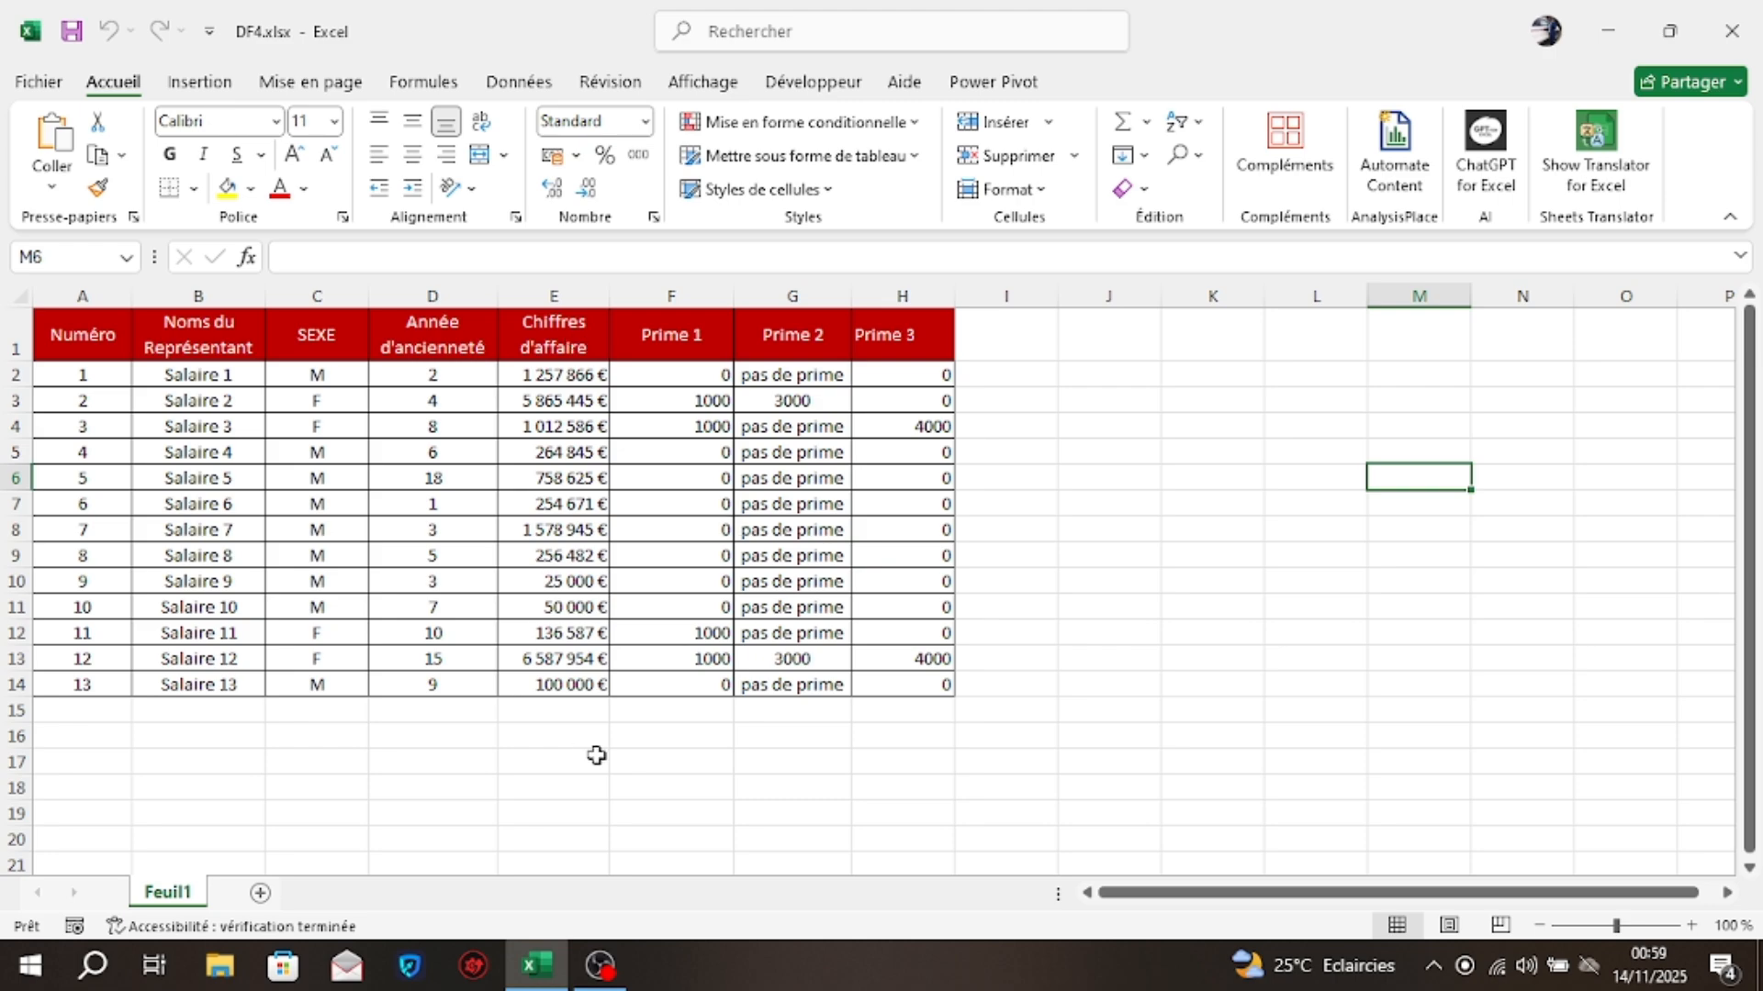
Begin a formula in cell J3
left_click(1101, 400)
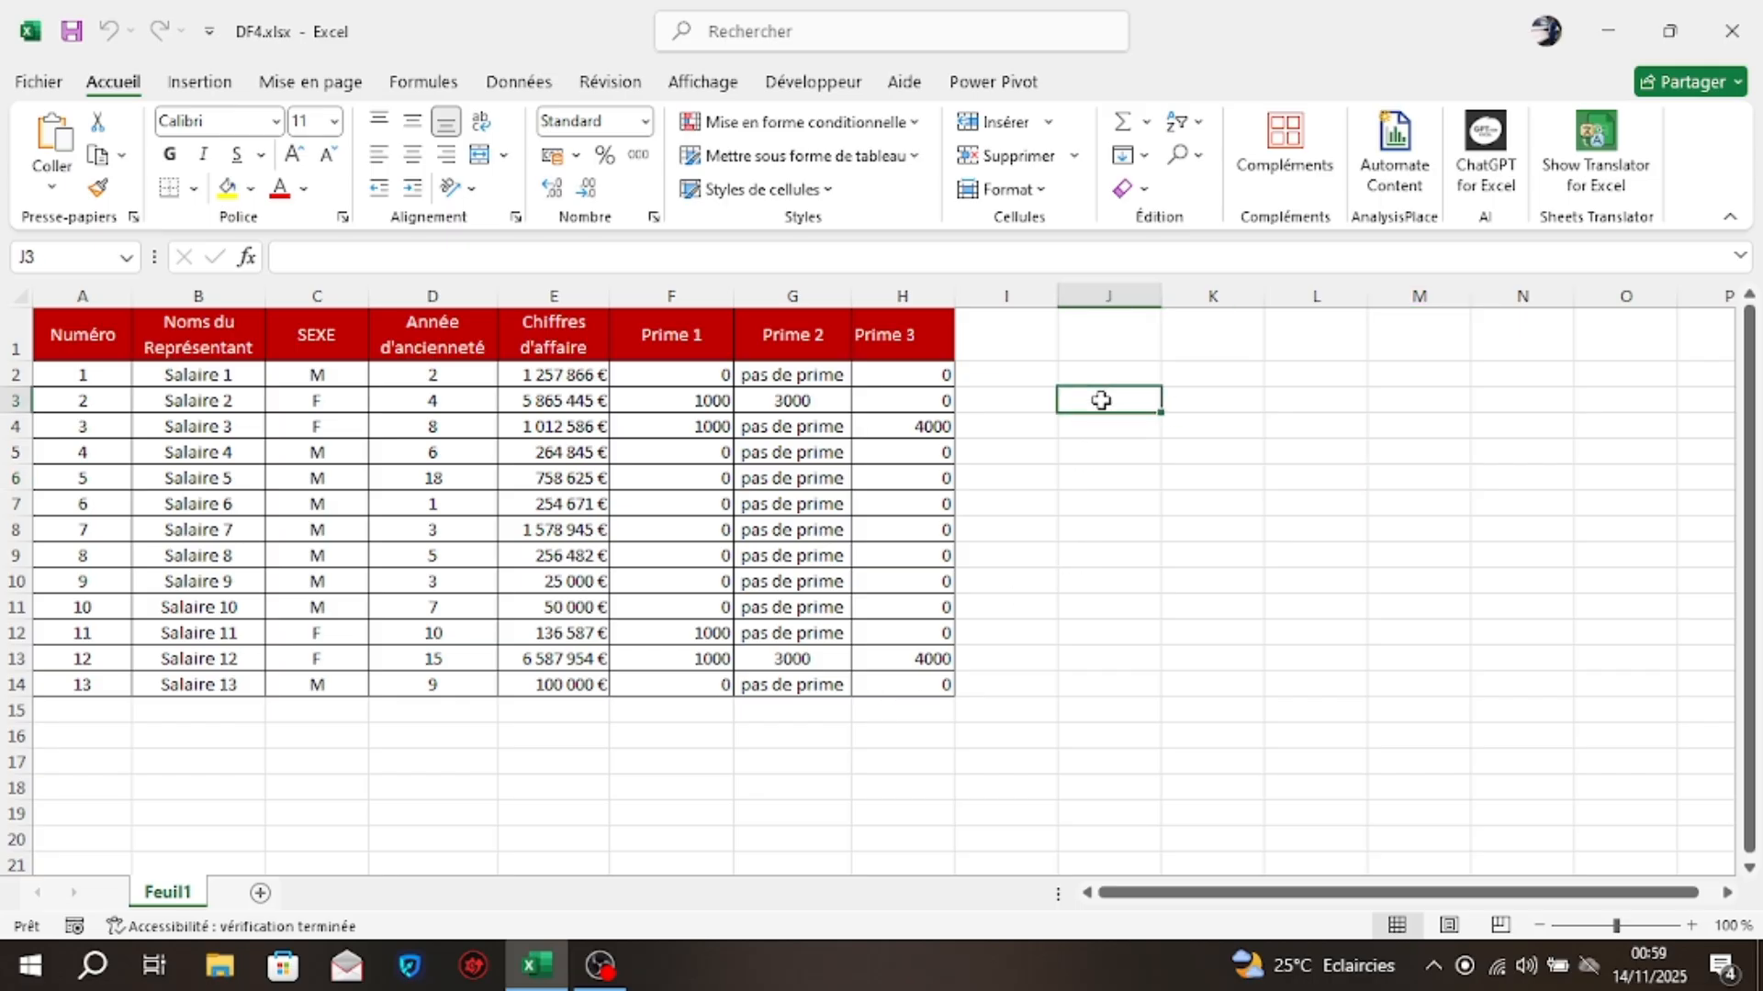
type("=")
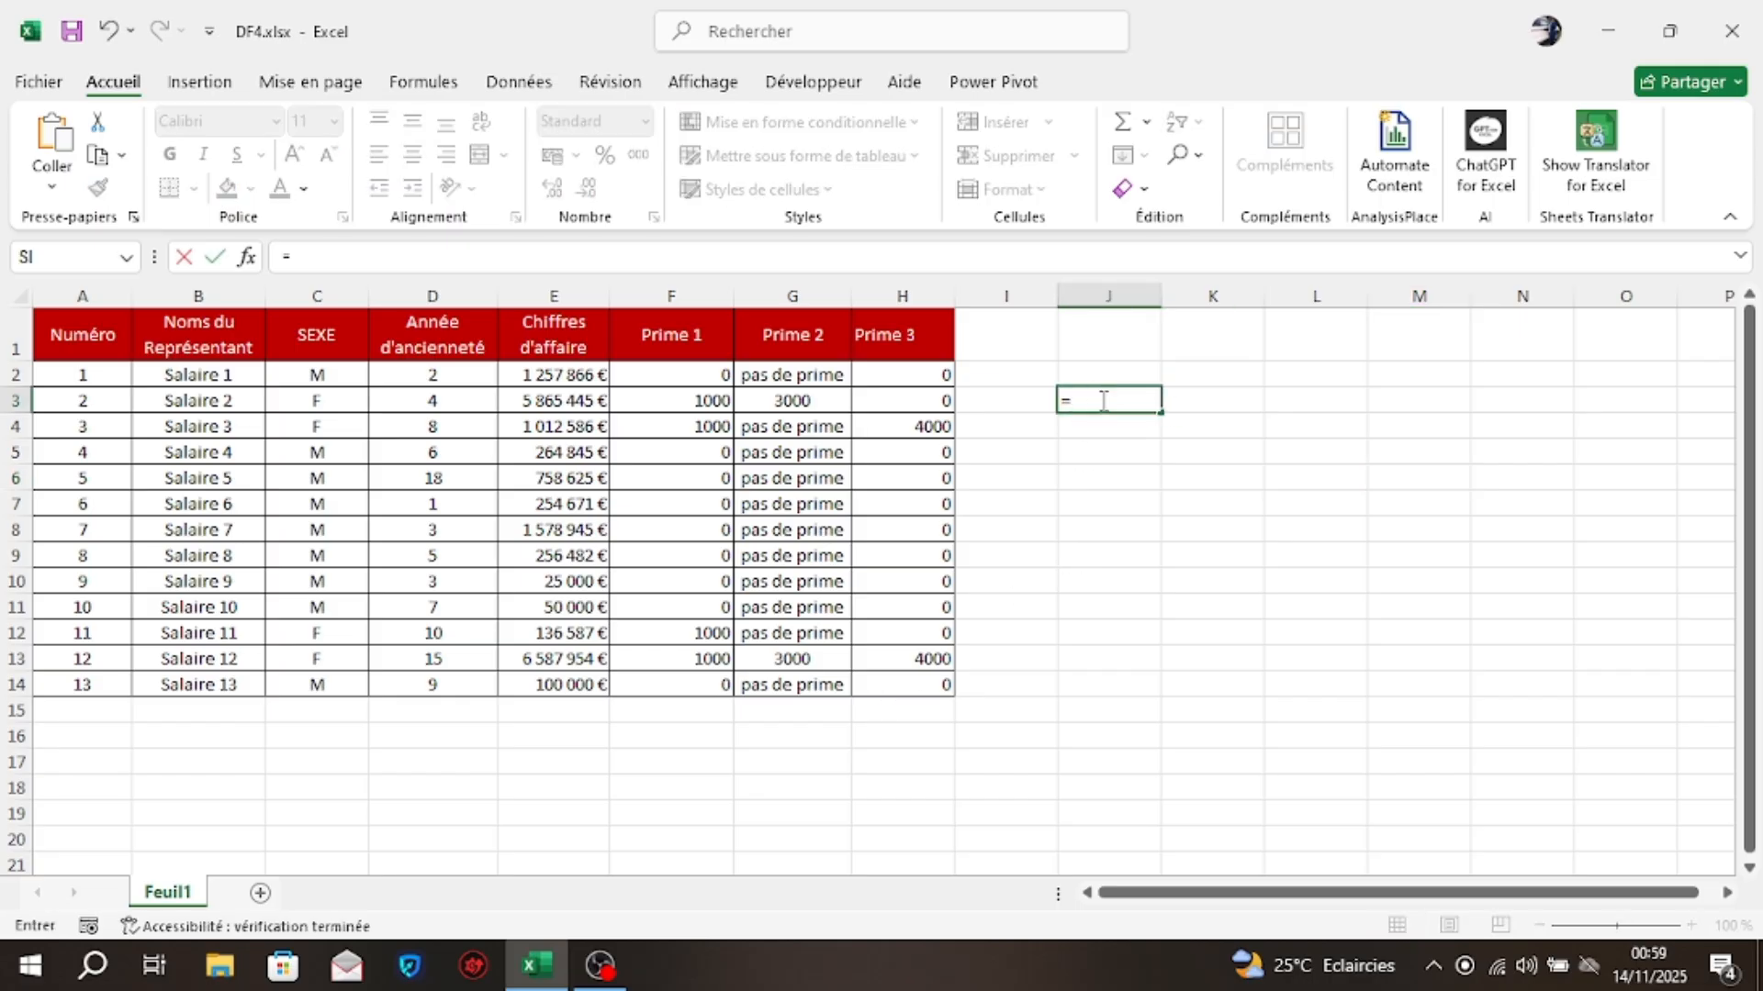
left_click(582, 377)
type("+")
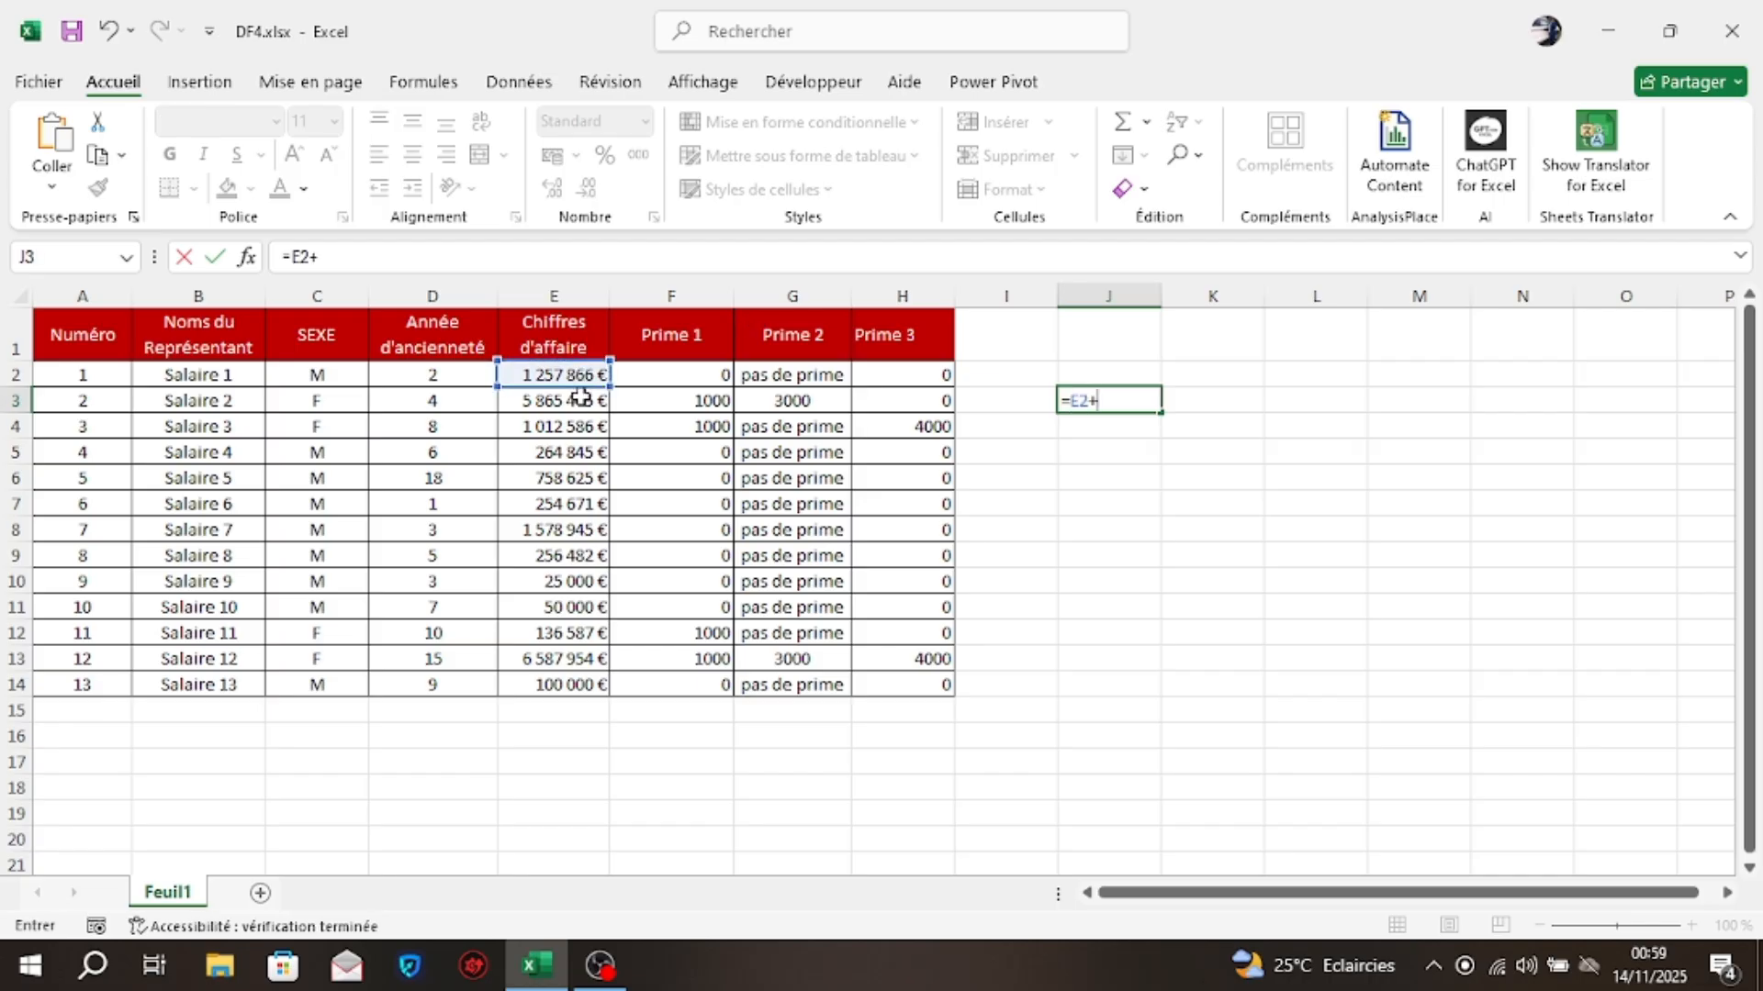
left_click(582, 403)
type("+")
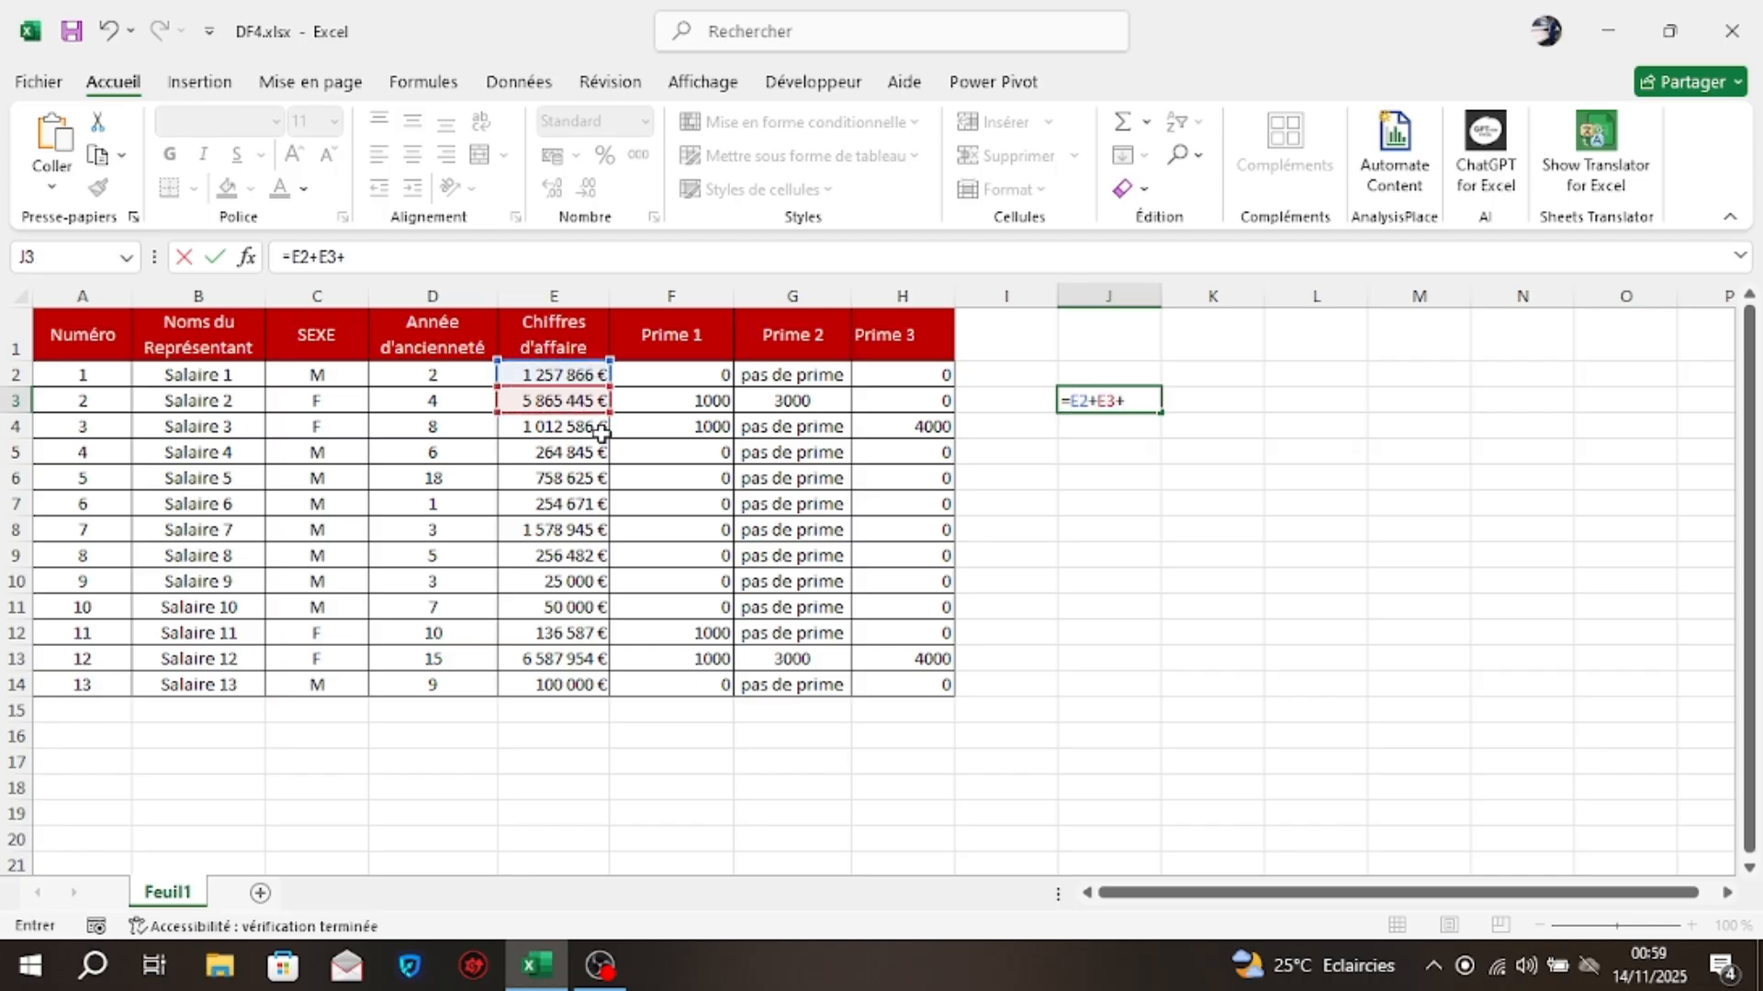
left_click(599, 432)
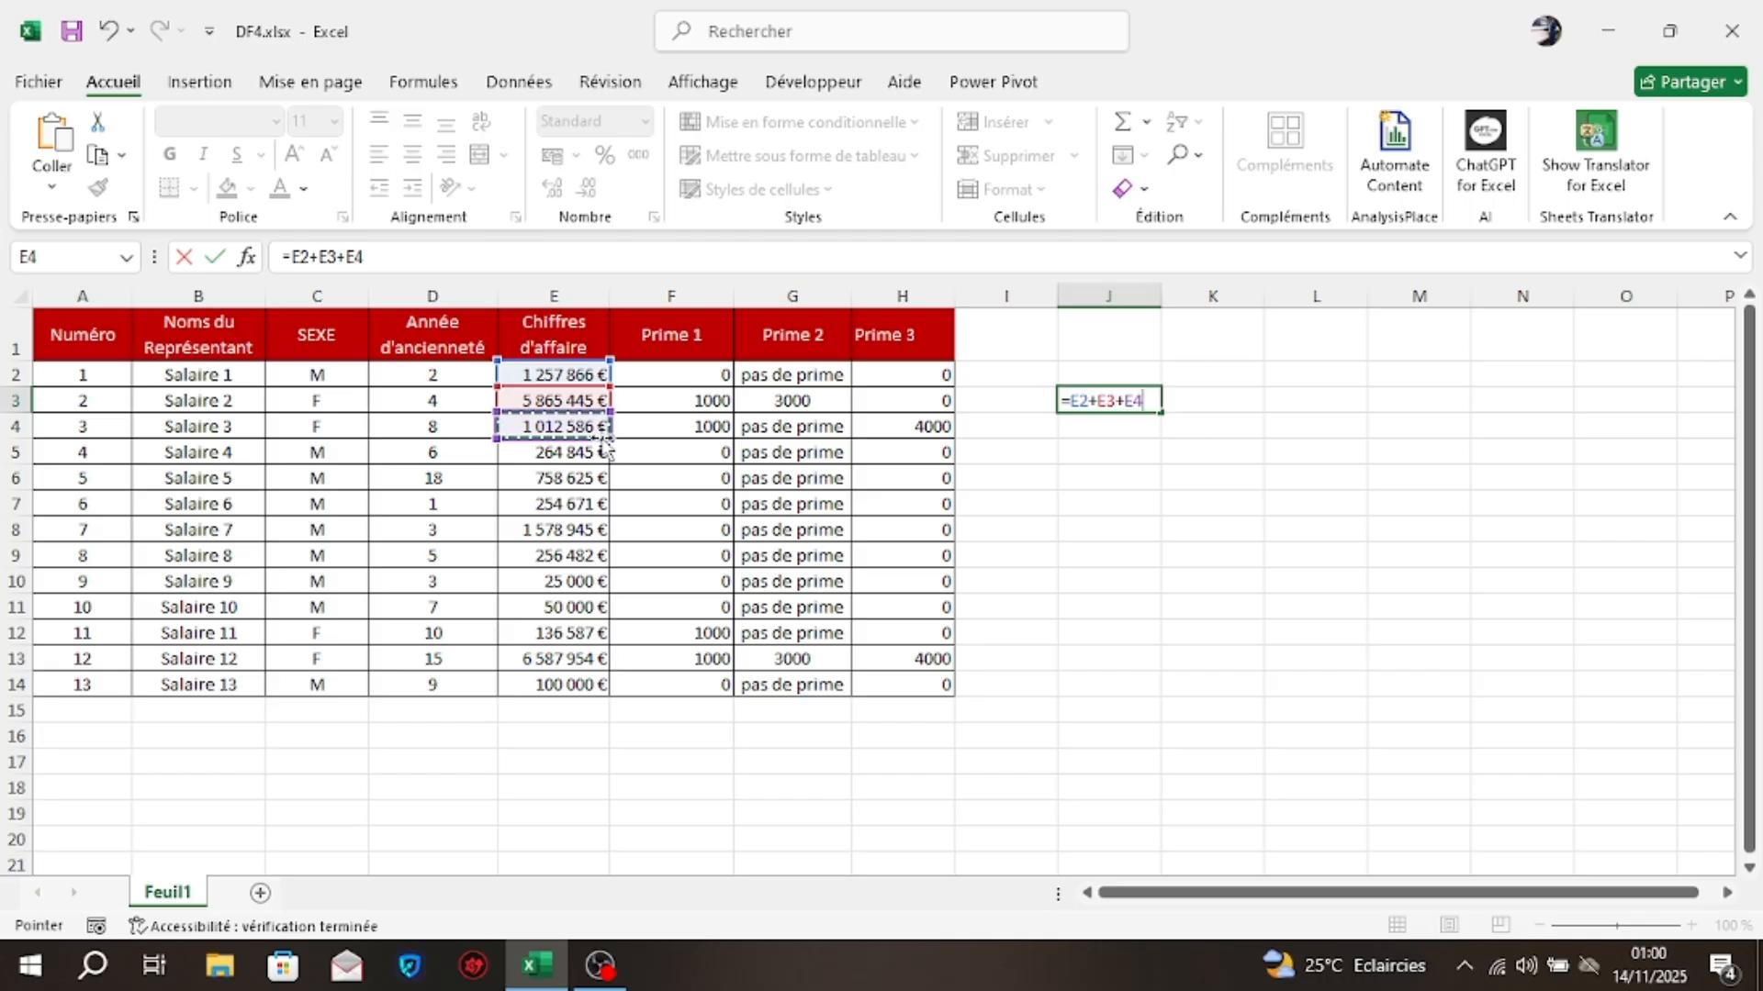
key("BackSpace")
key("BackSpace")
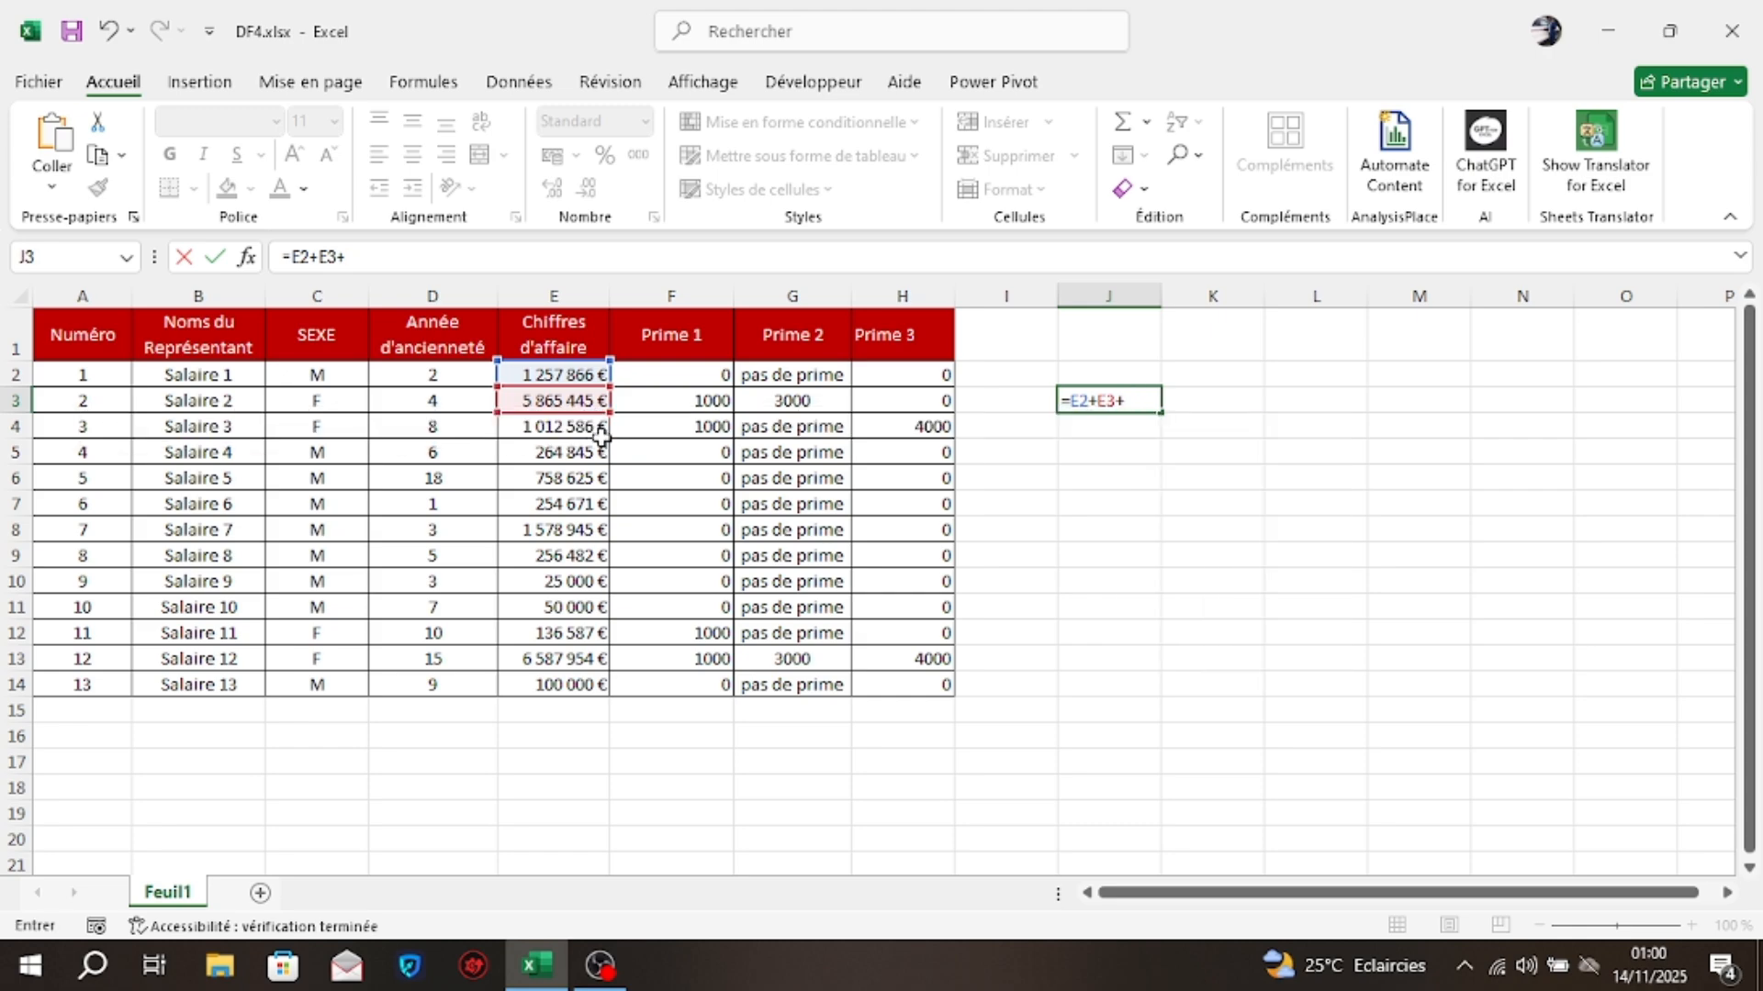
key("BackSpace")
key("BackSpace")
key("BackSpace")
key("BackSpace")
key("BackSpace")
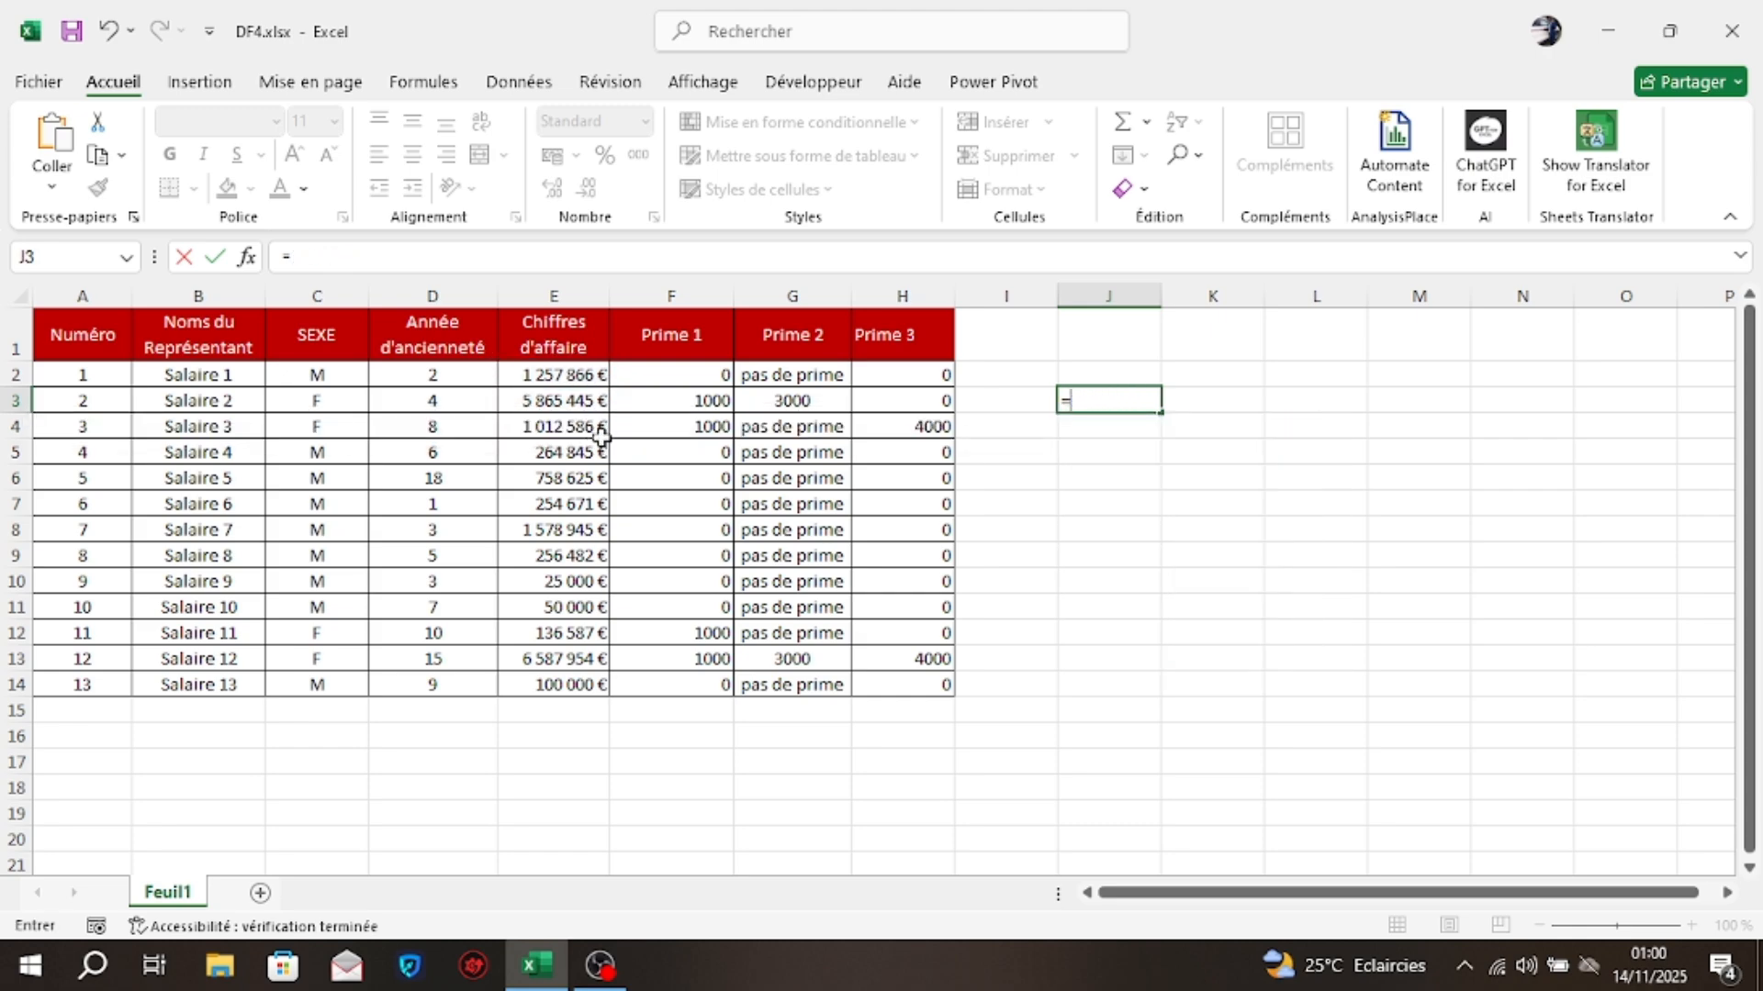
Complete the formula in J3 with SOMME over the Chiffres d'affaire range E2:E14
type("s")
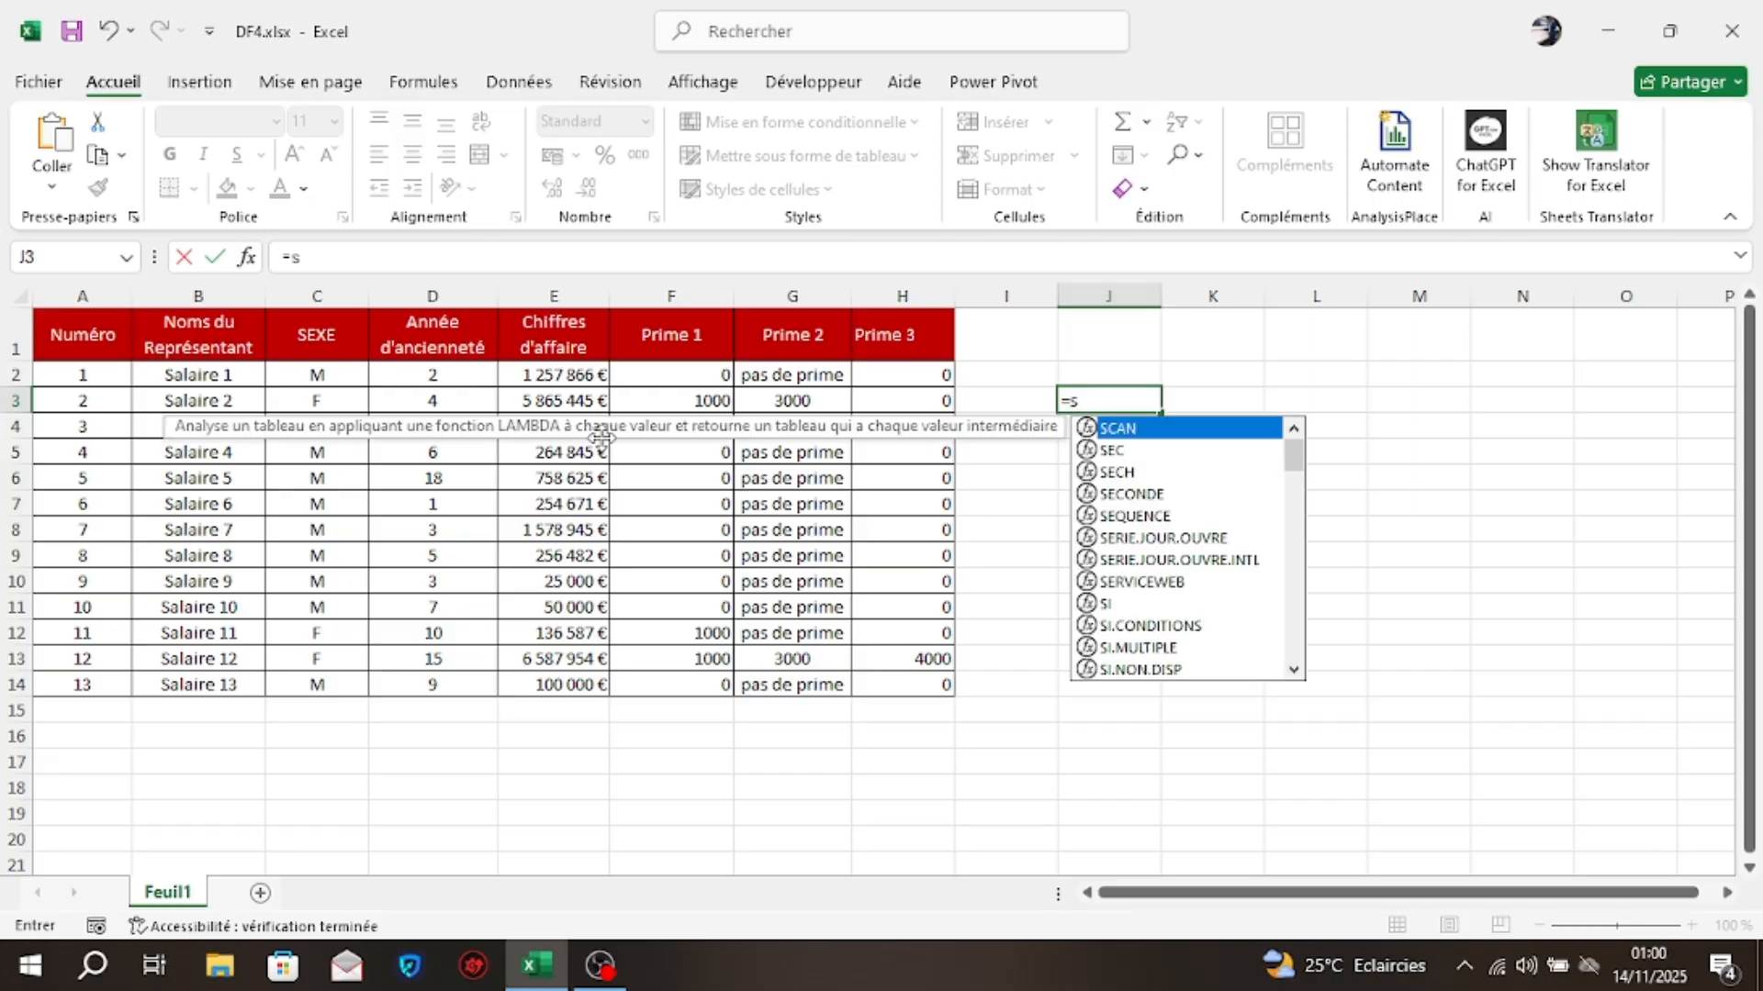
type("omm")
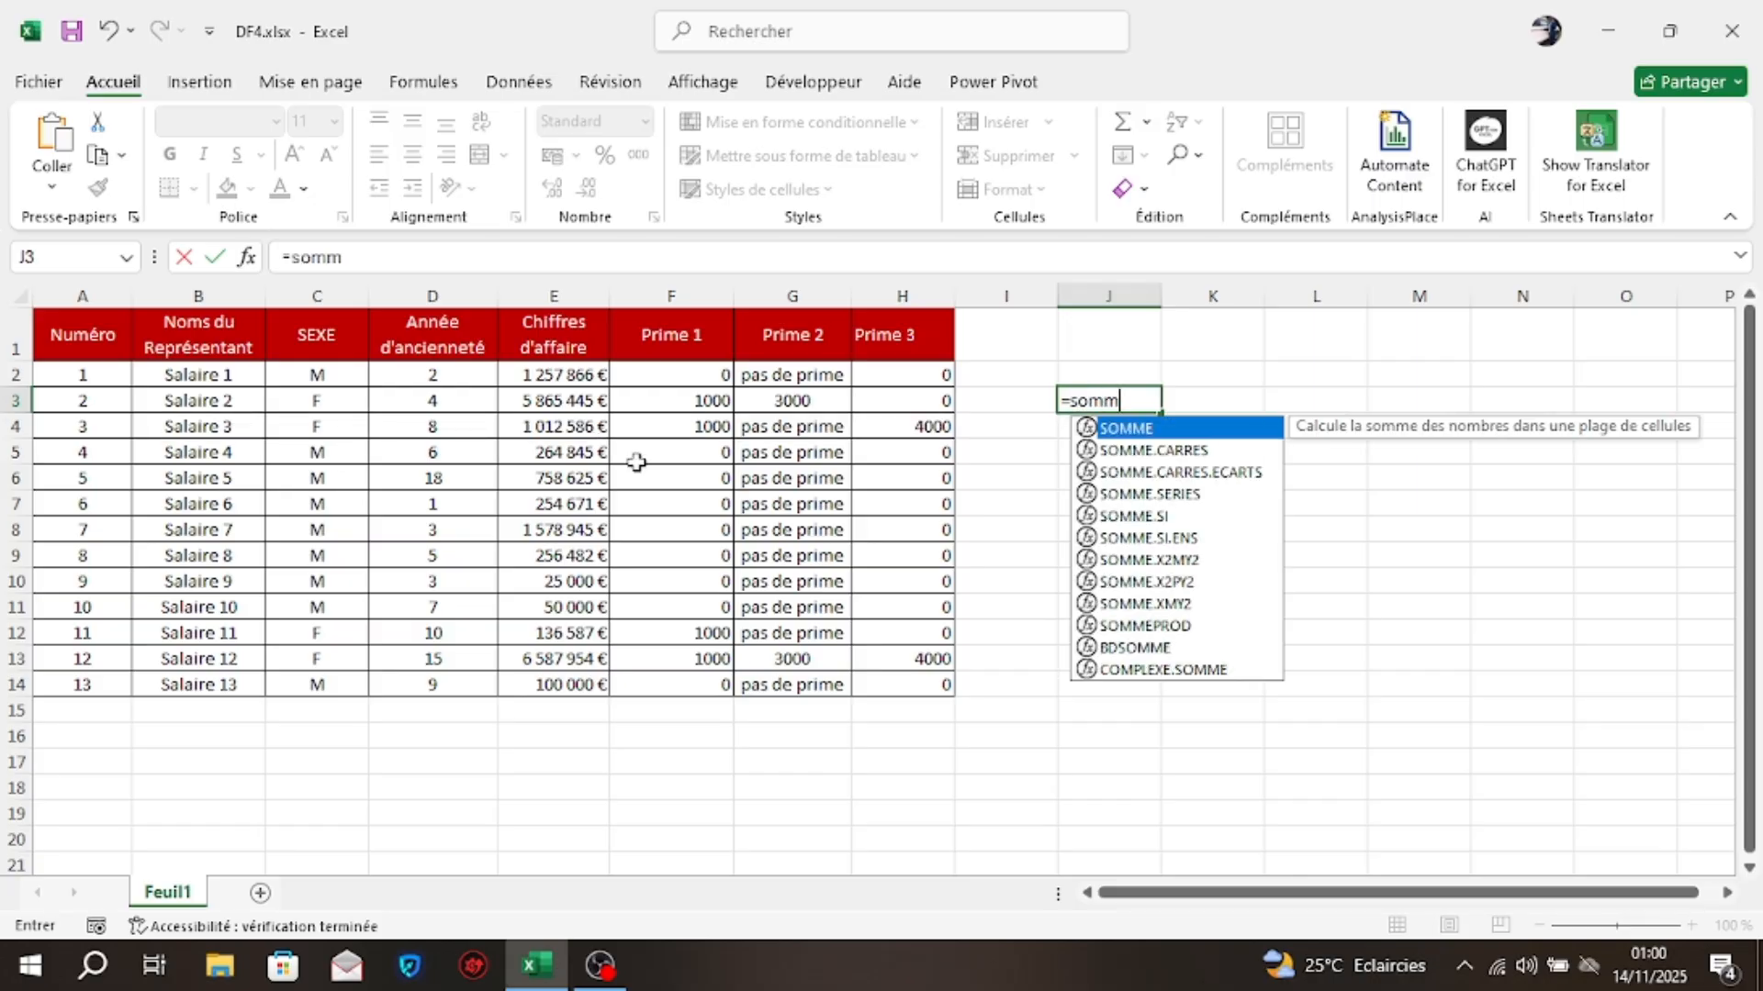
double_click(1179, 433)
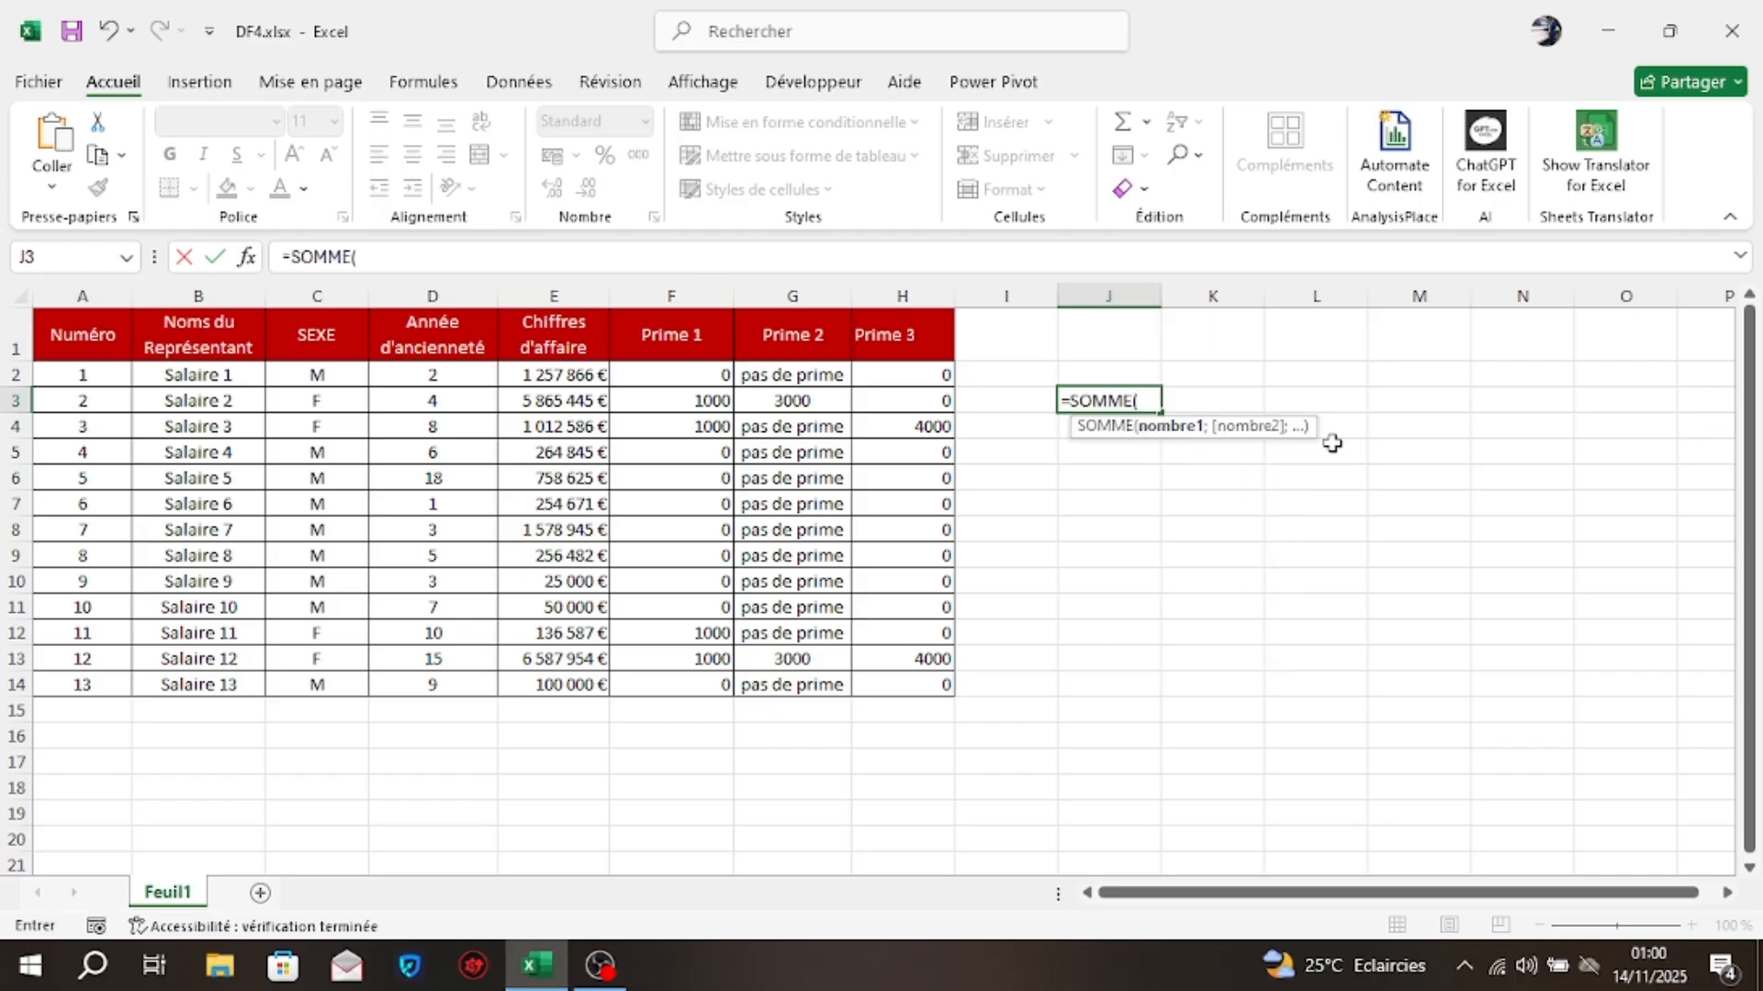
left_click(545, 375)
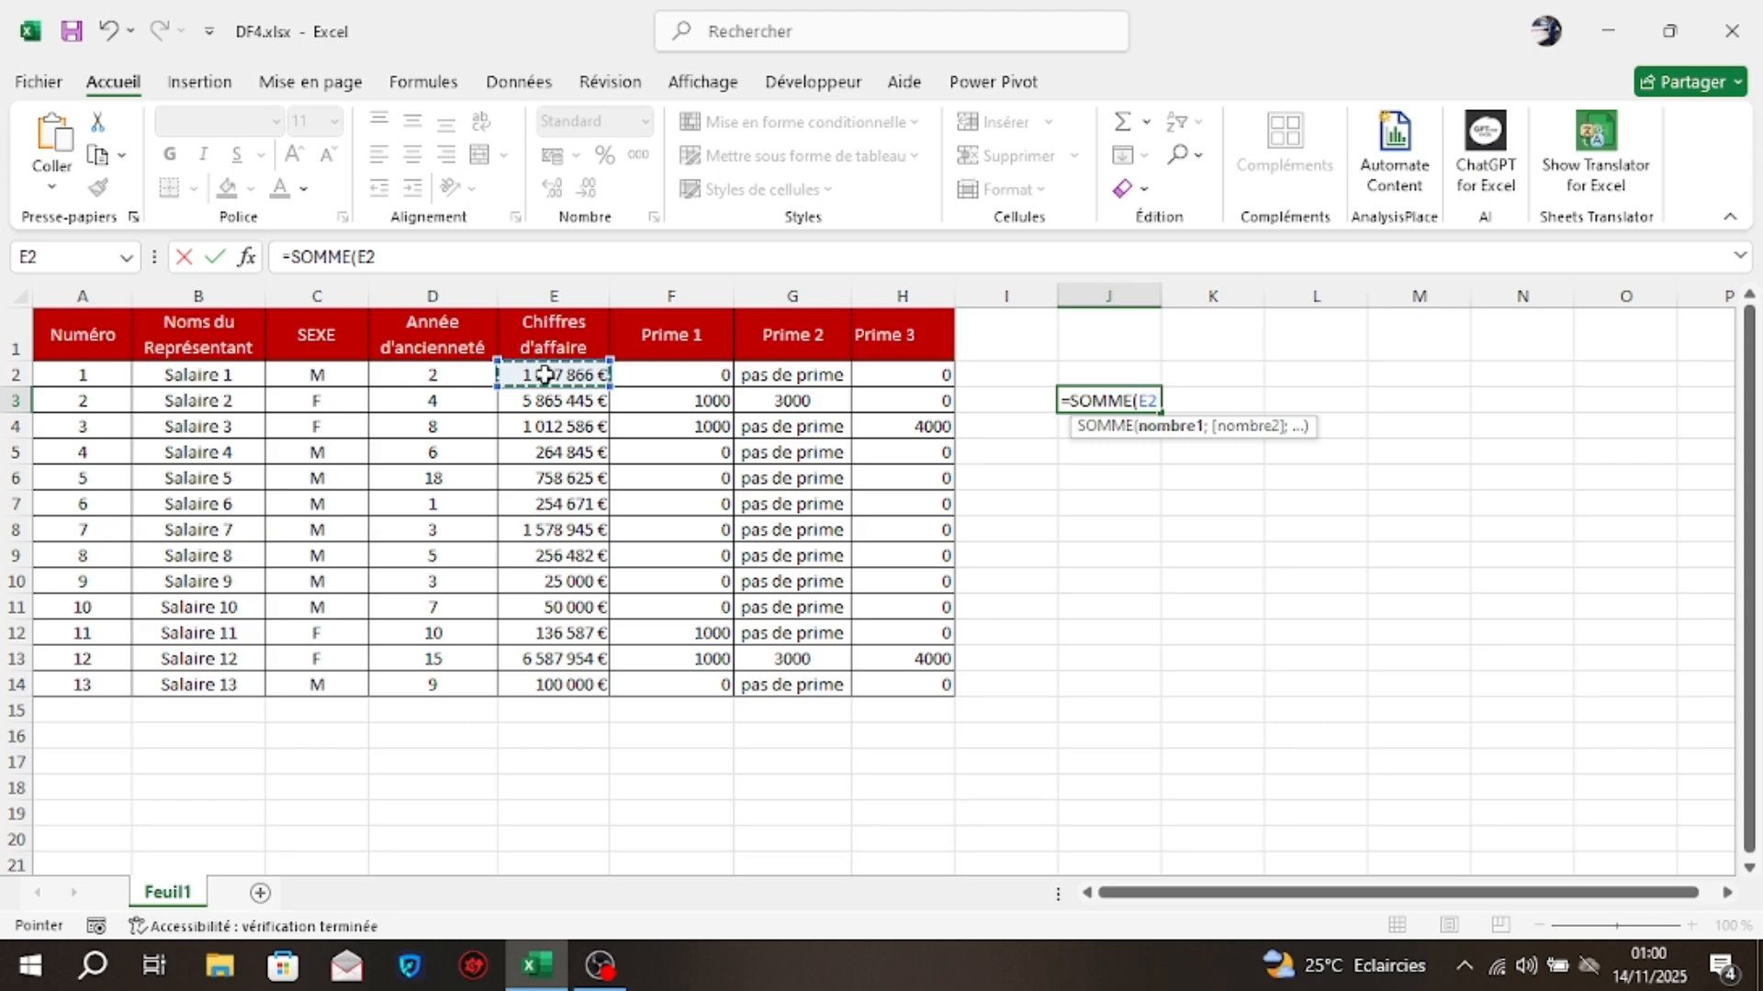
key("ctrl+shift+Down")
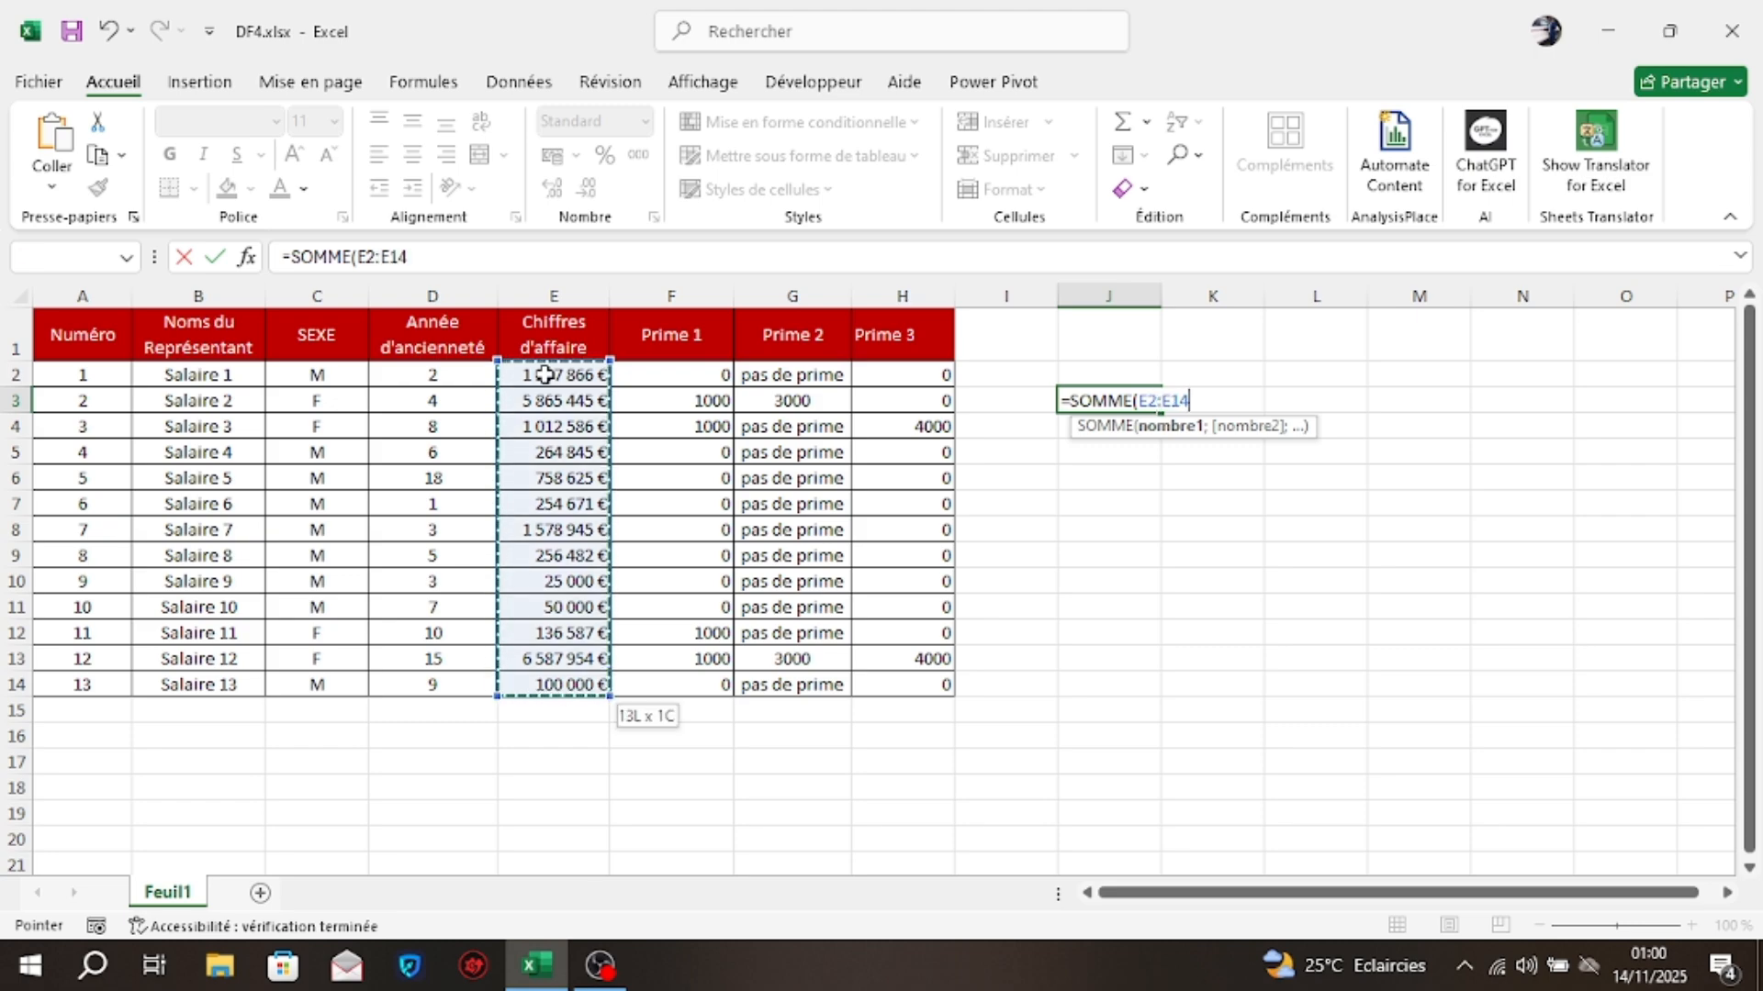
key("Return")
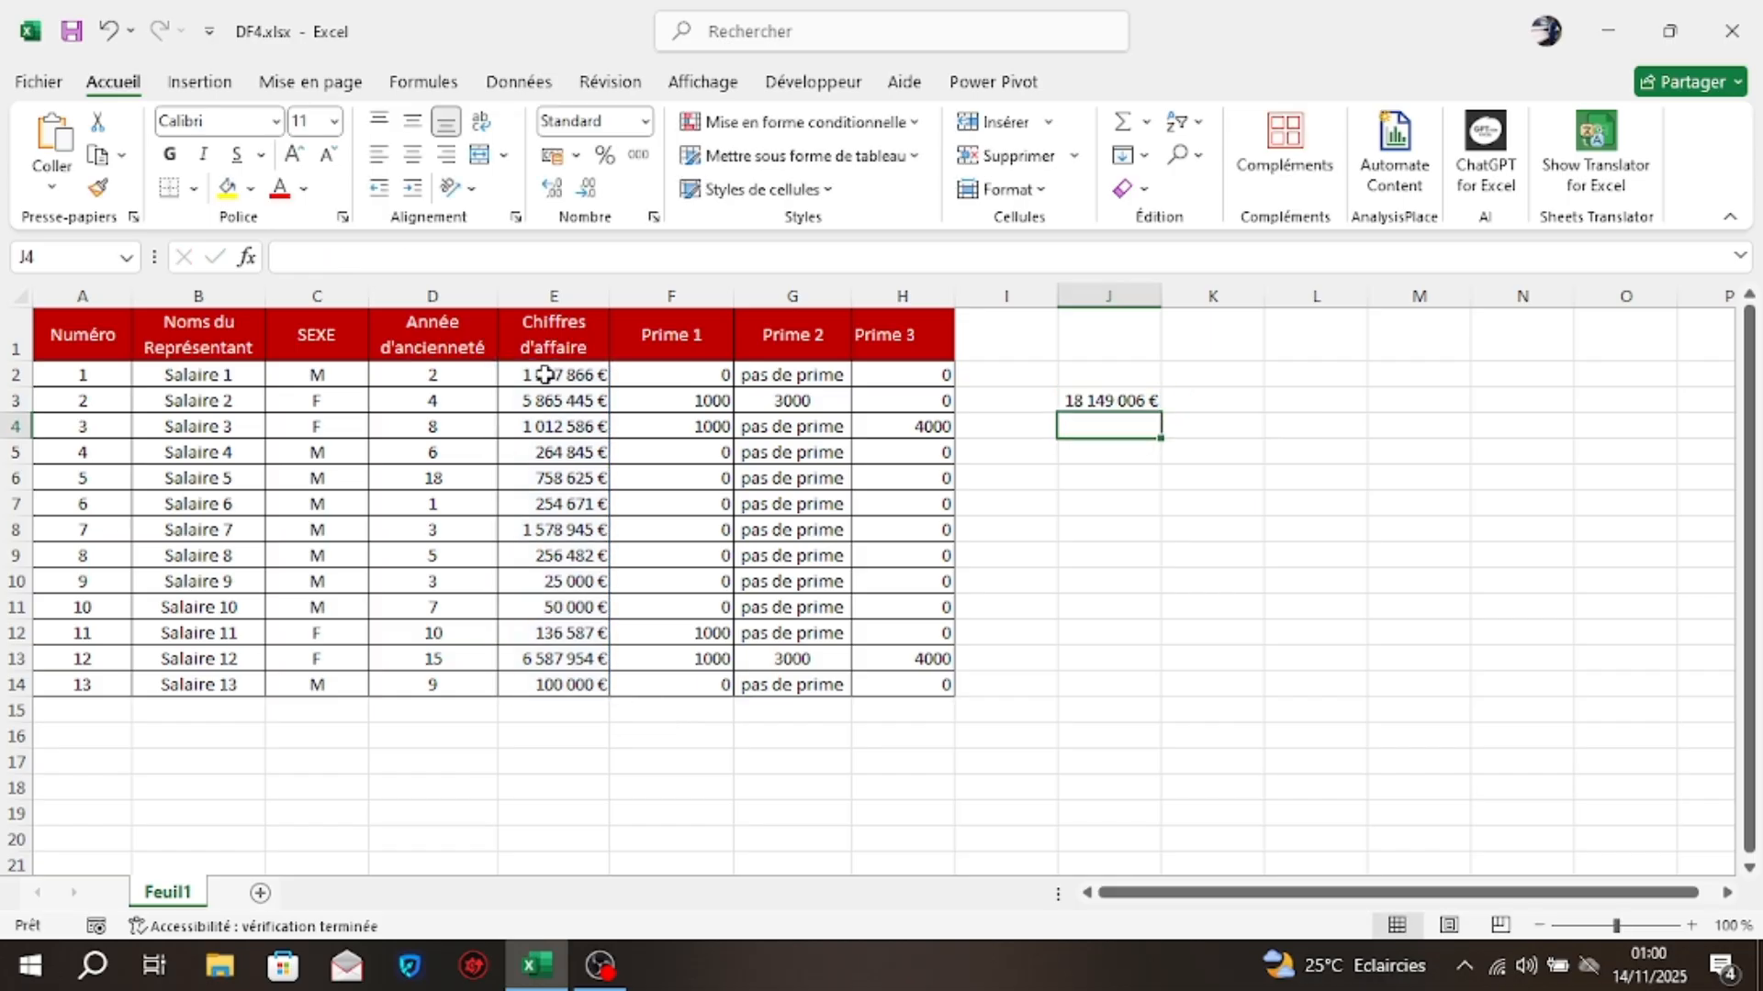
left_click(1127, 401)
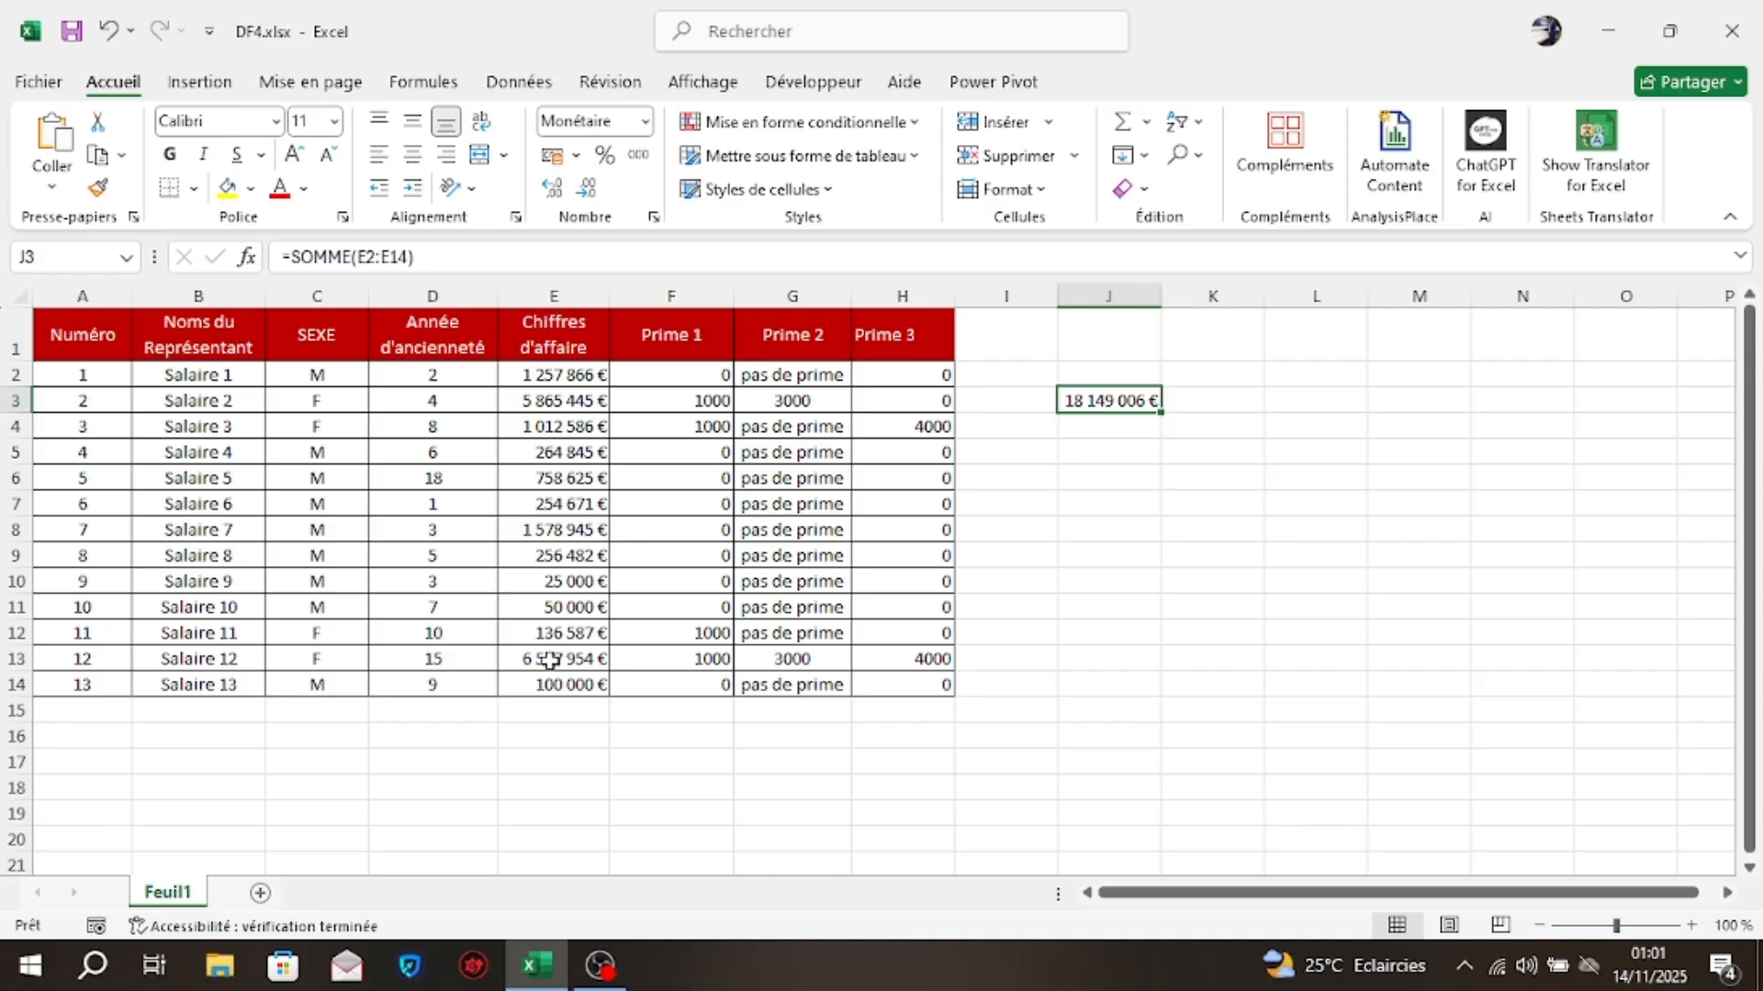
Begin a conditional sum in cell J6 with the SOMME.SI function
left_click(1096, 484)
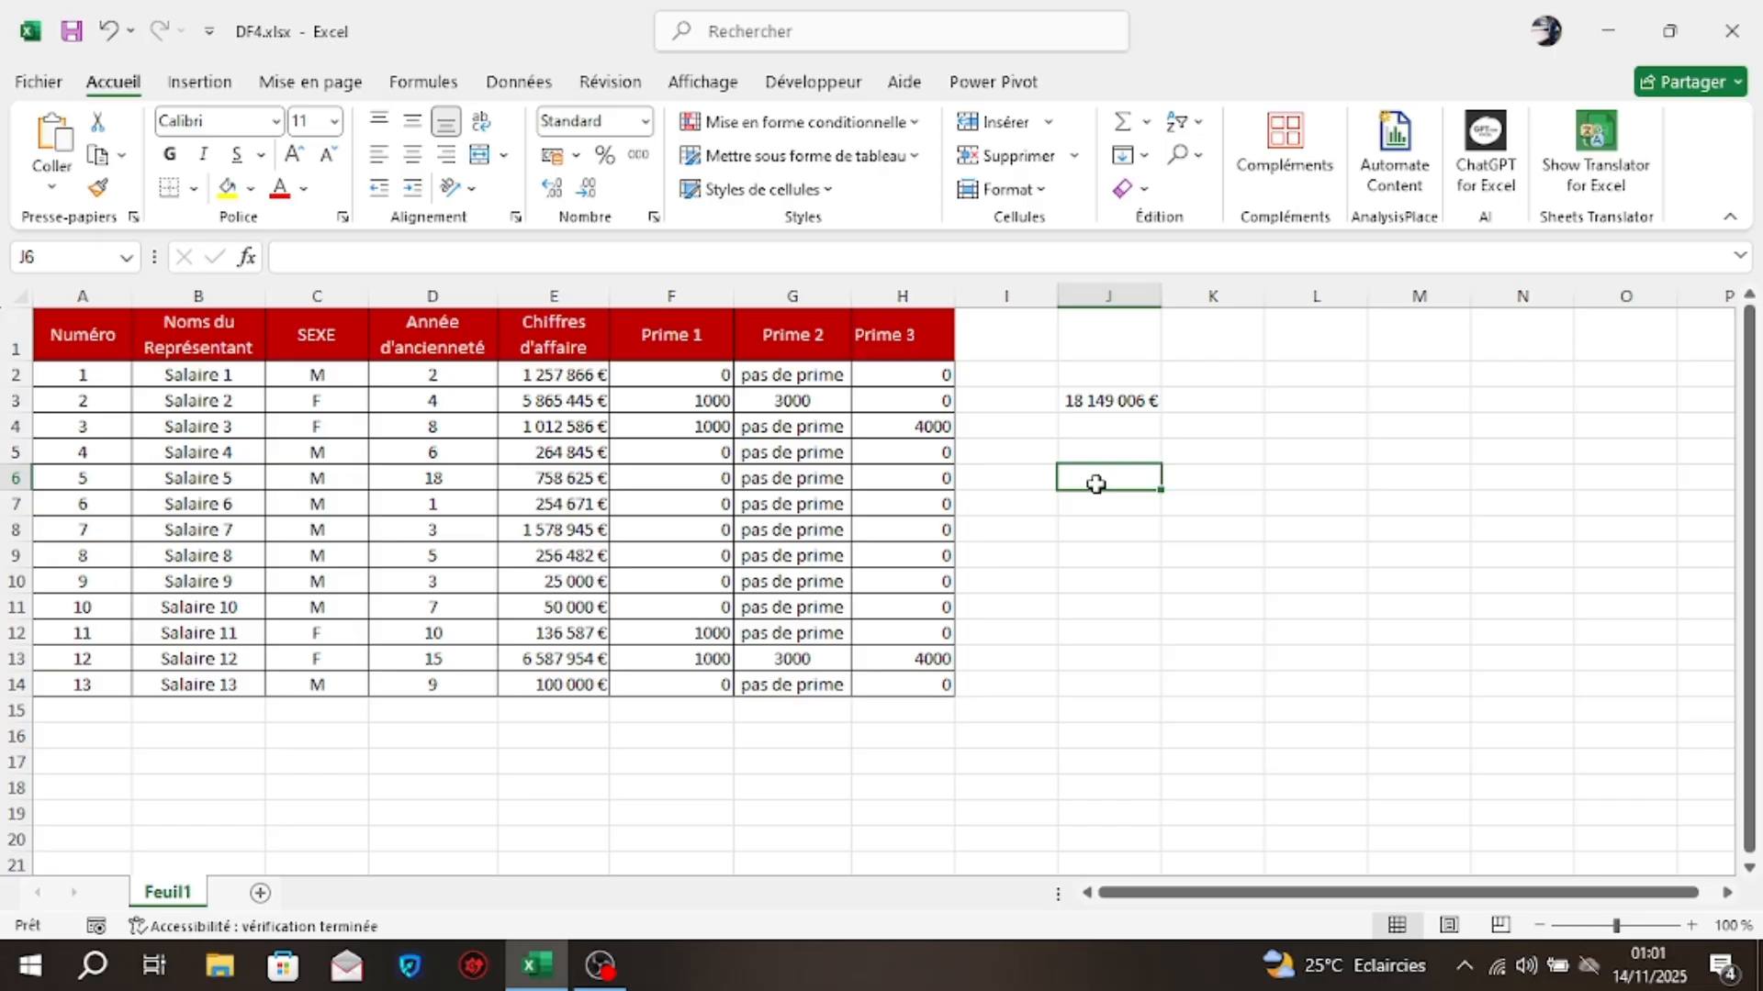
type("=")
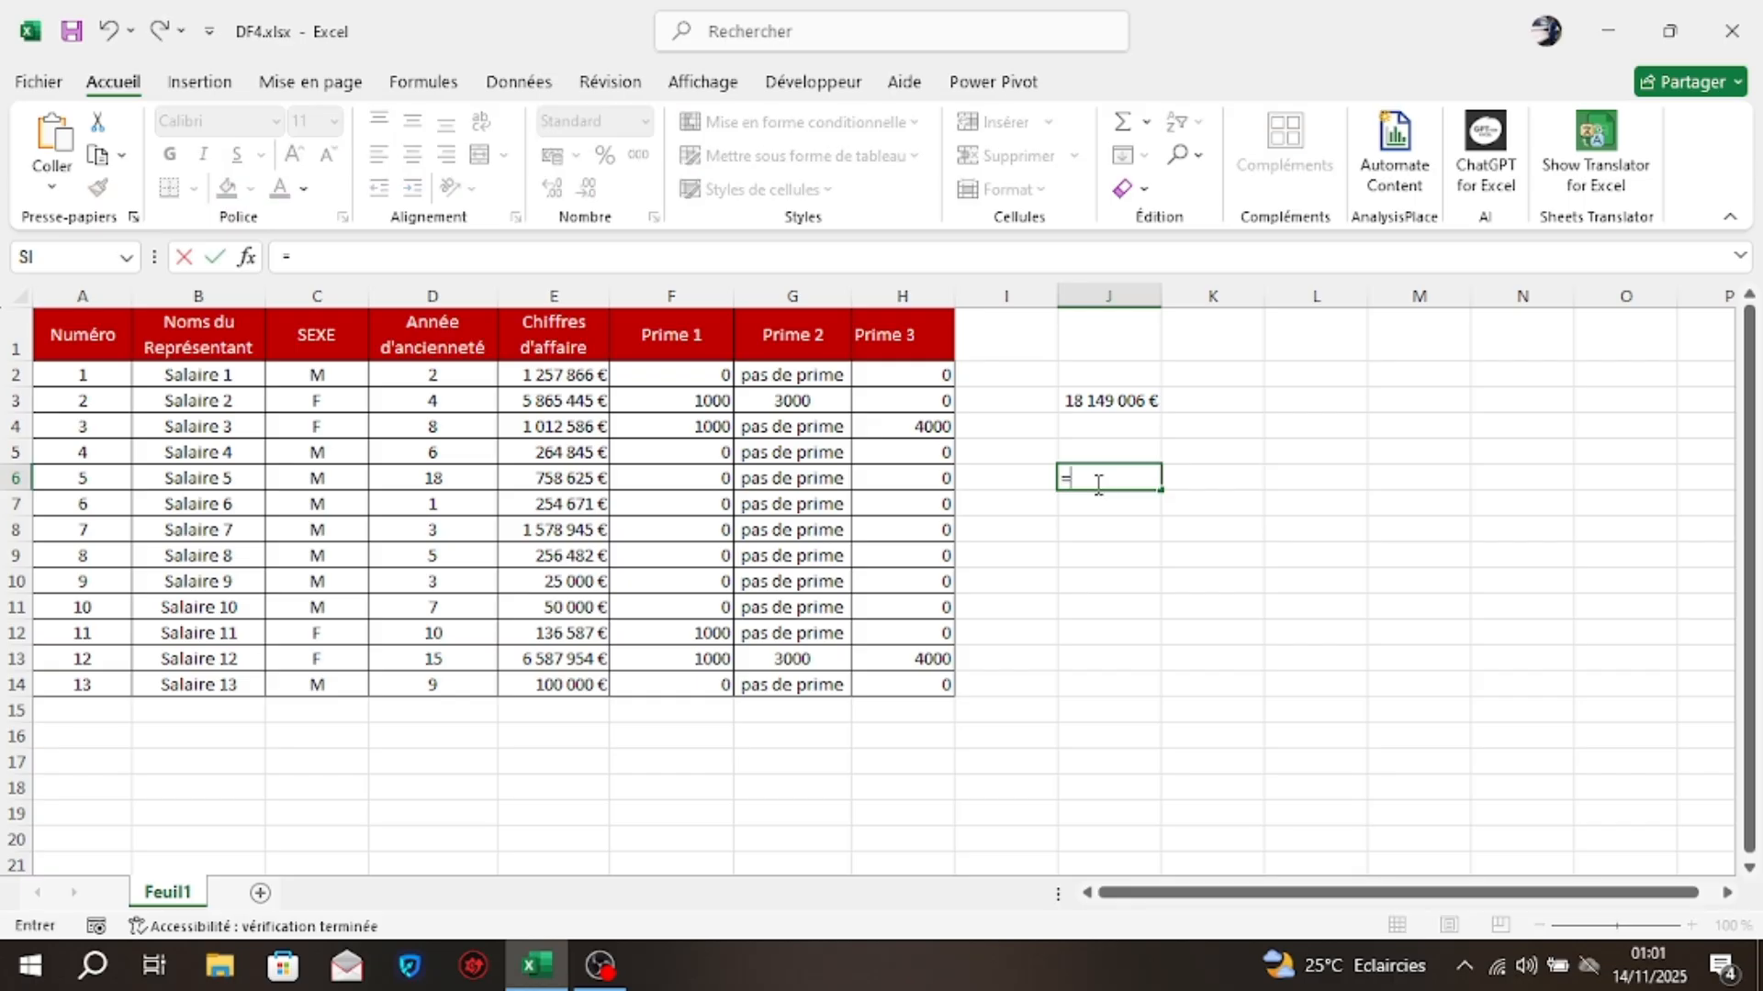
type("so")
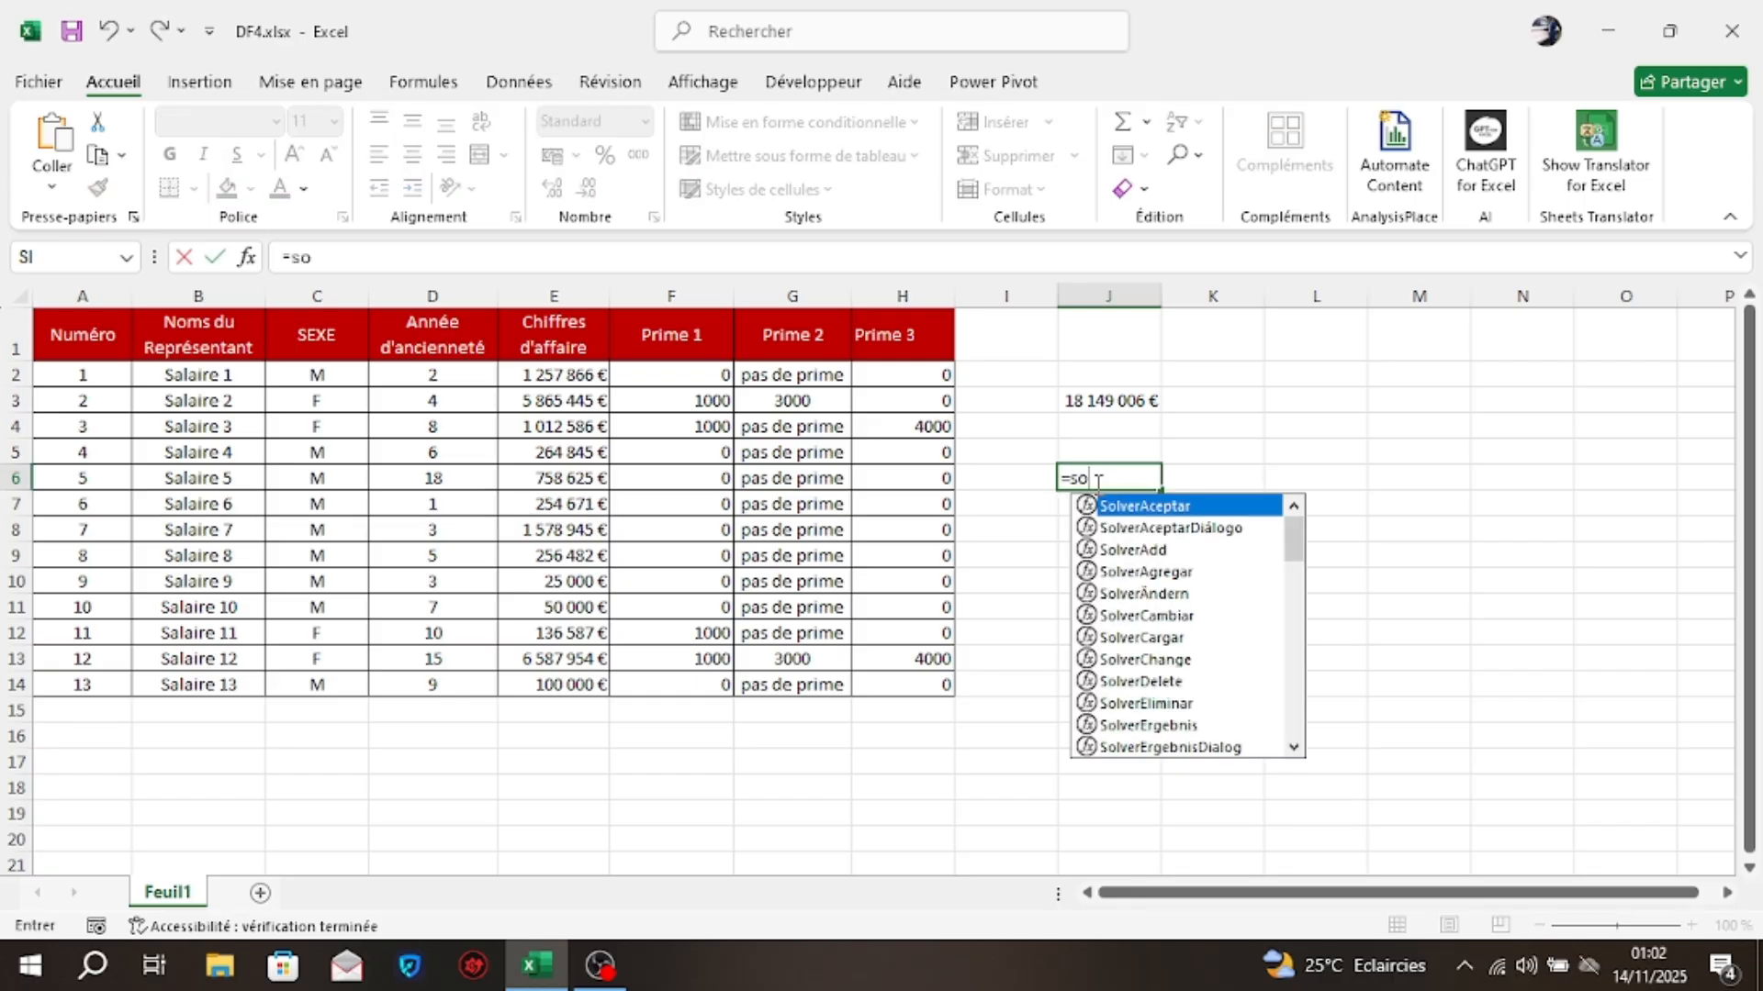
type("mm")
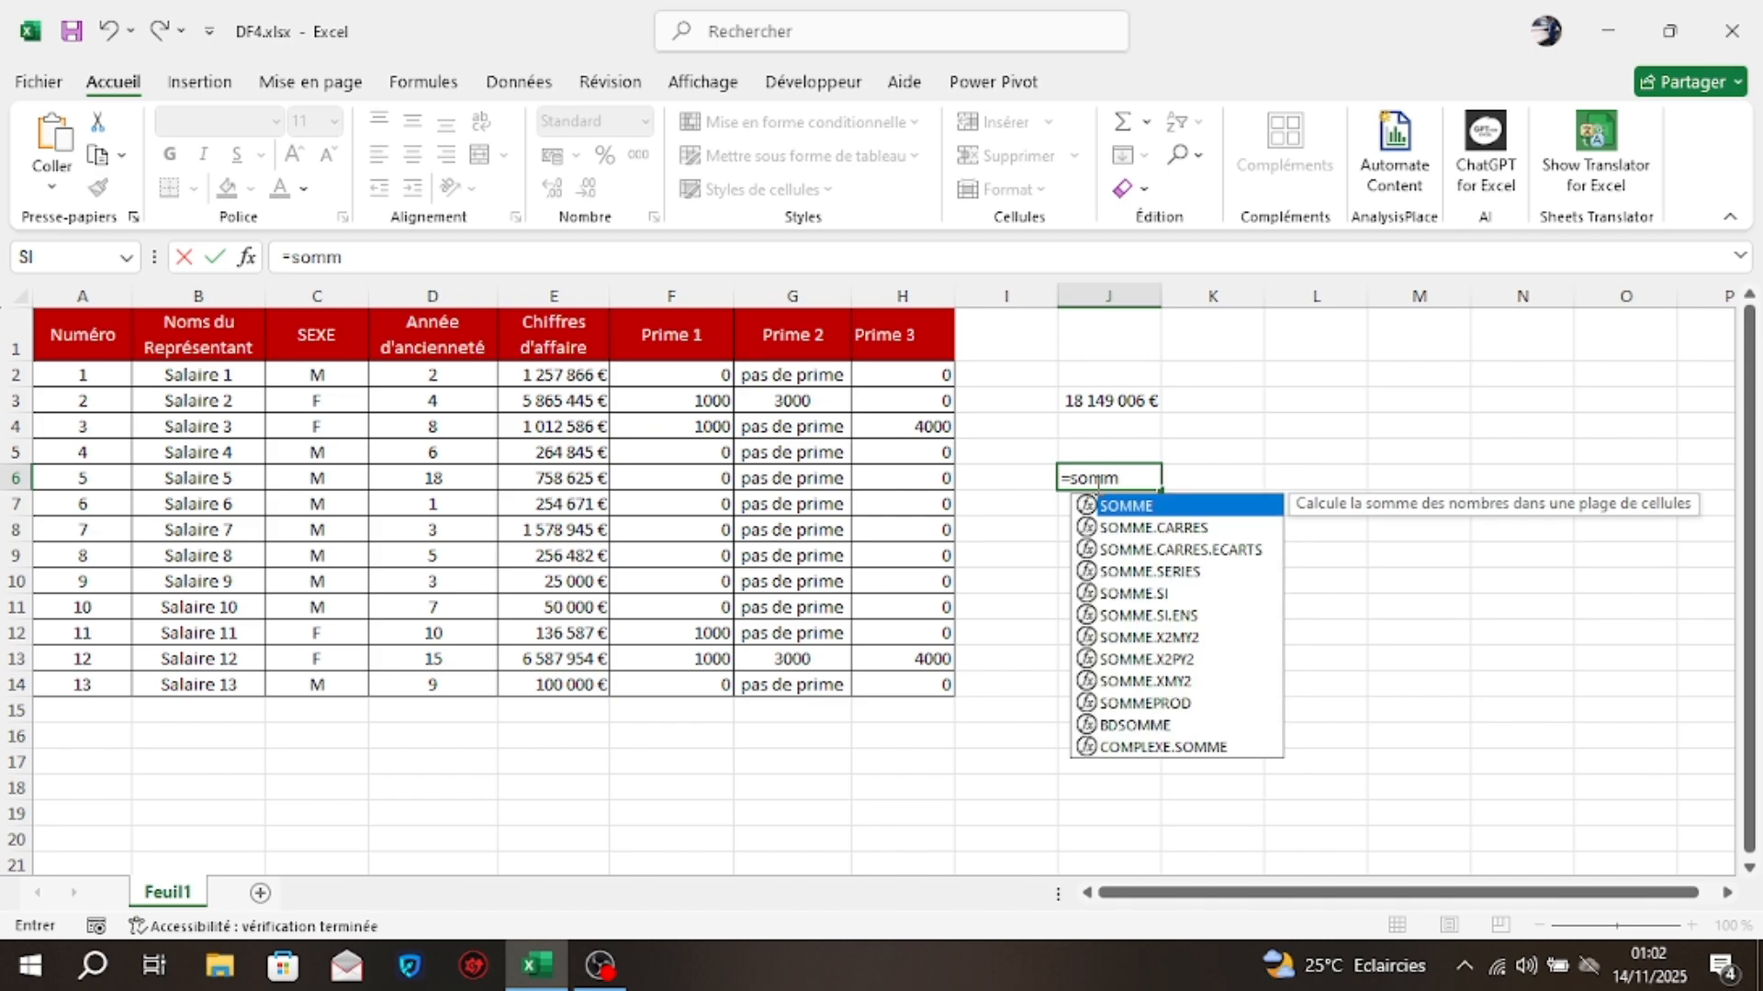
left_click(1131, 596)
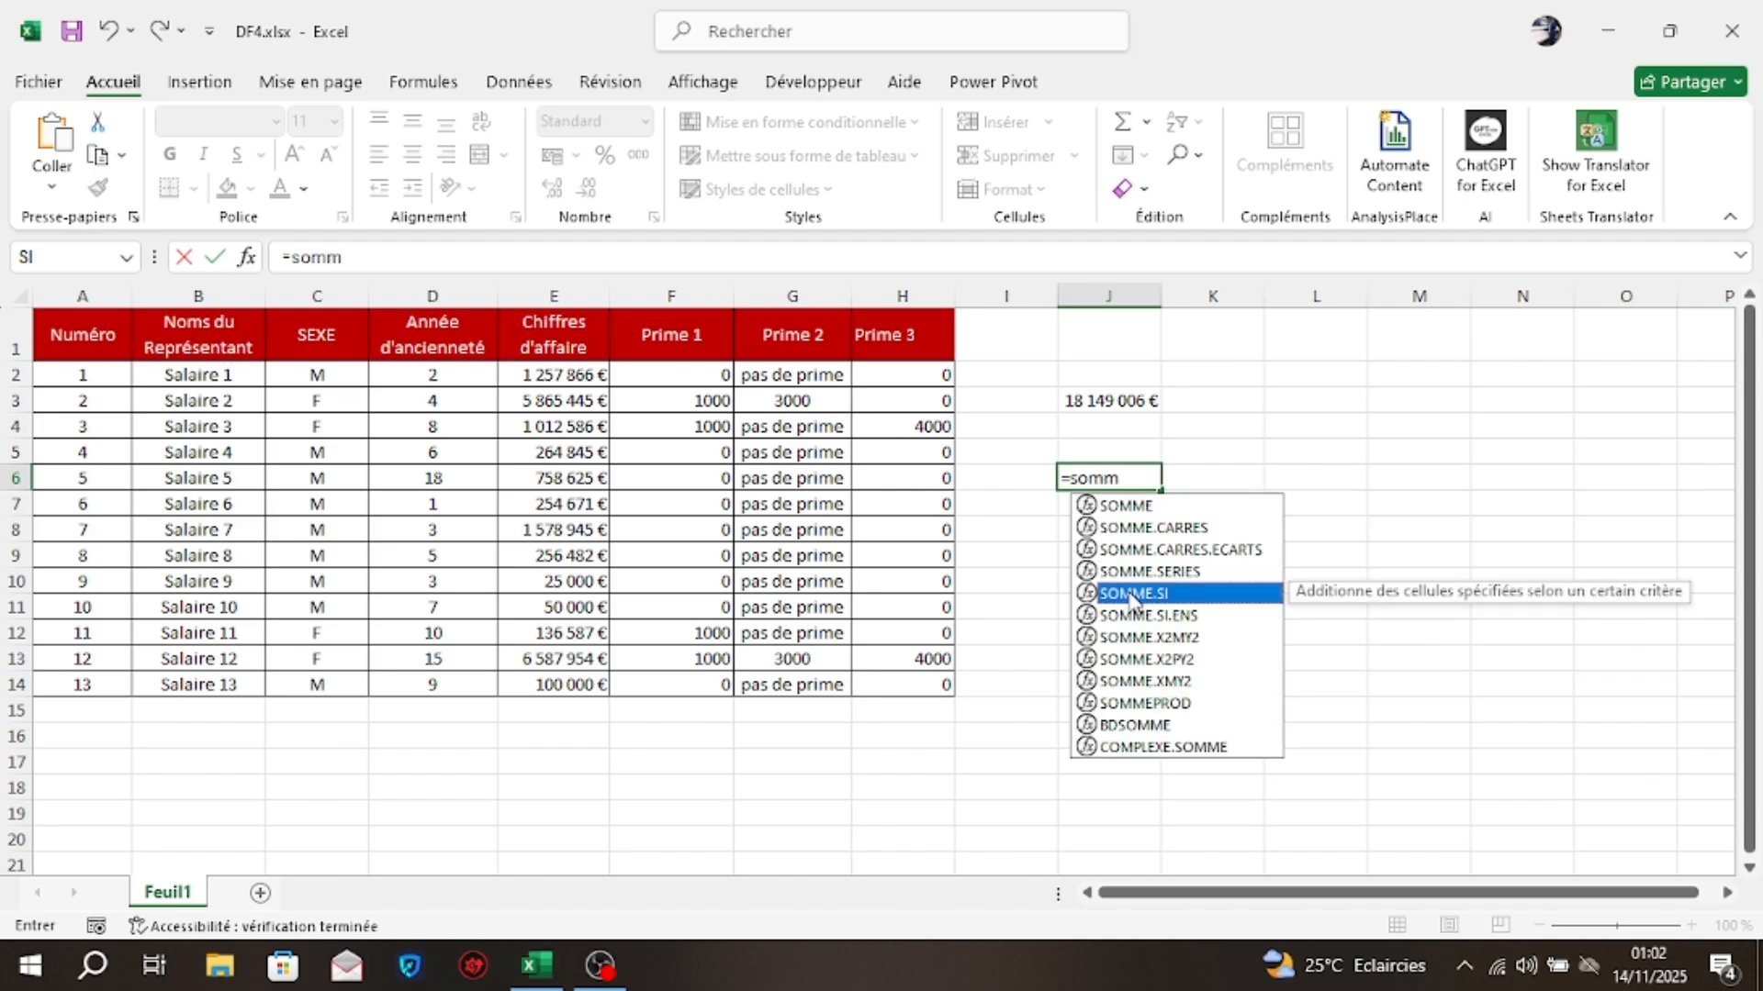
double_click(1131, 595)
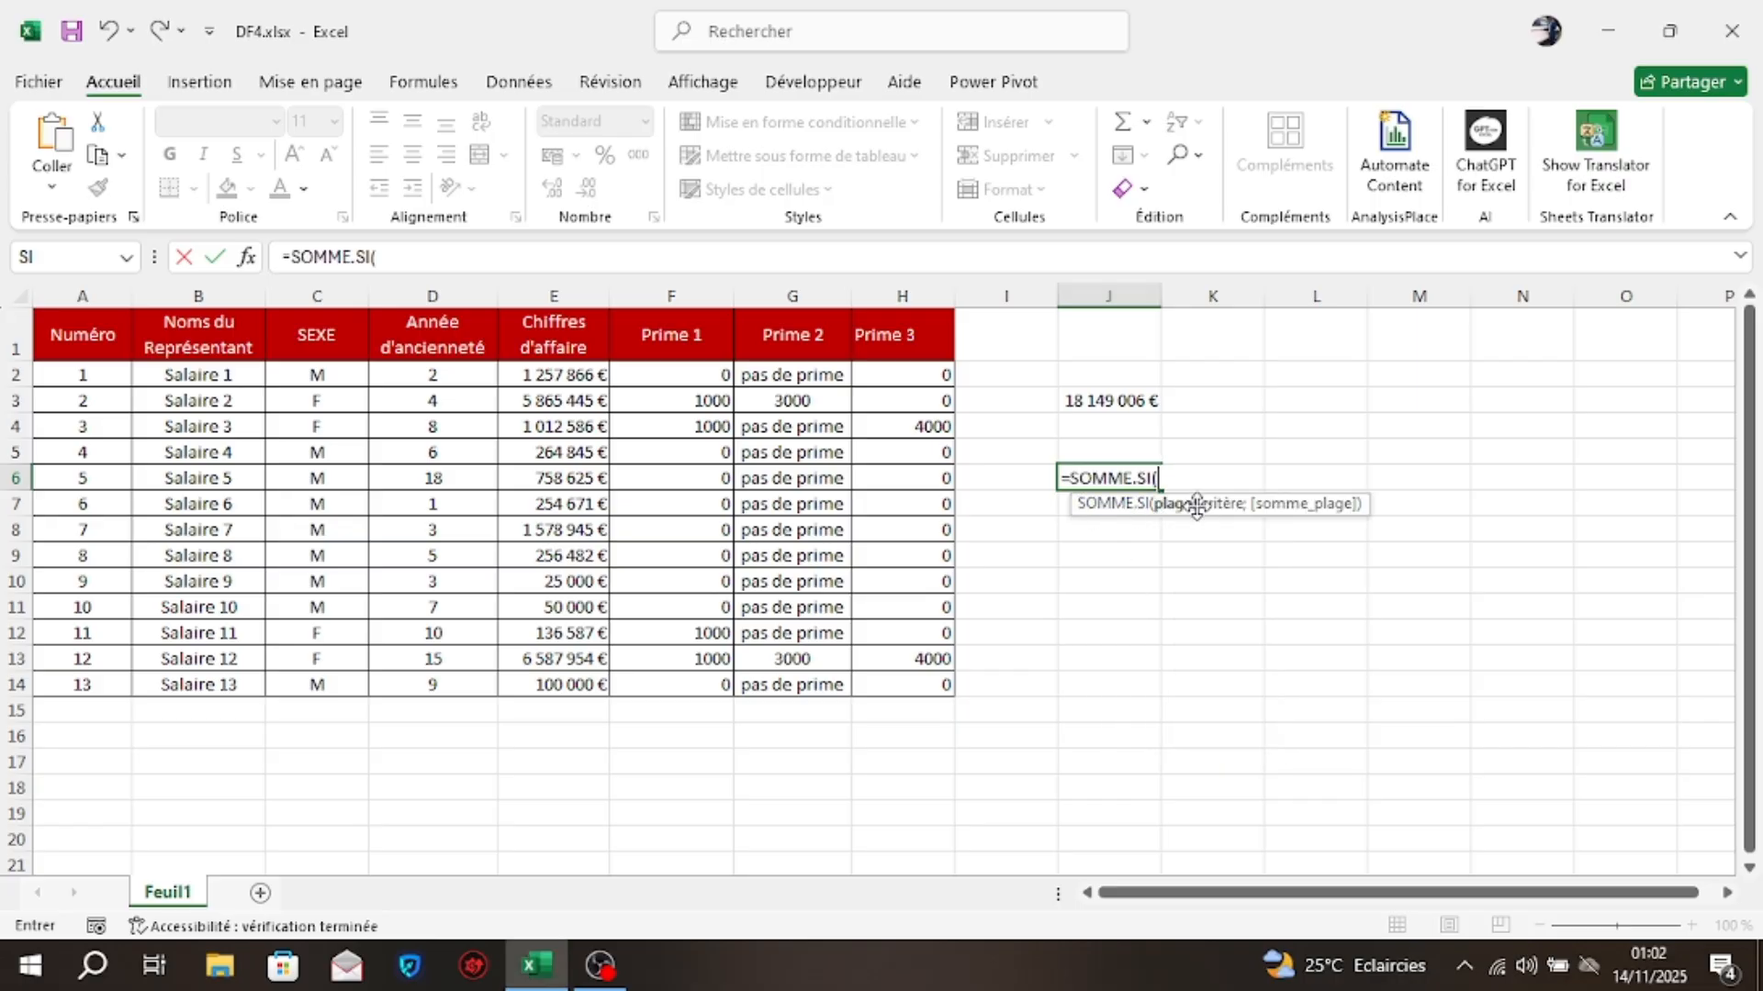
left_click(568, 376)
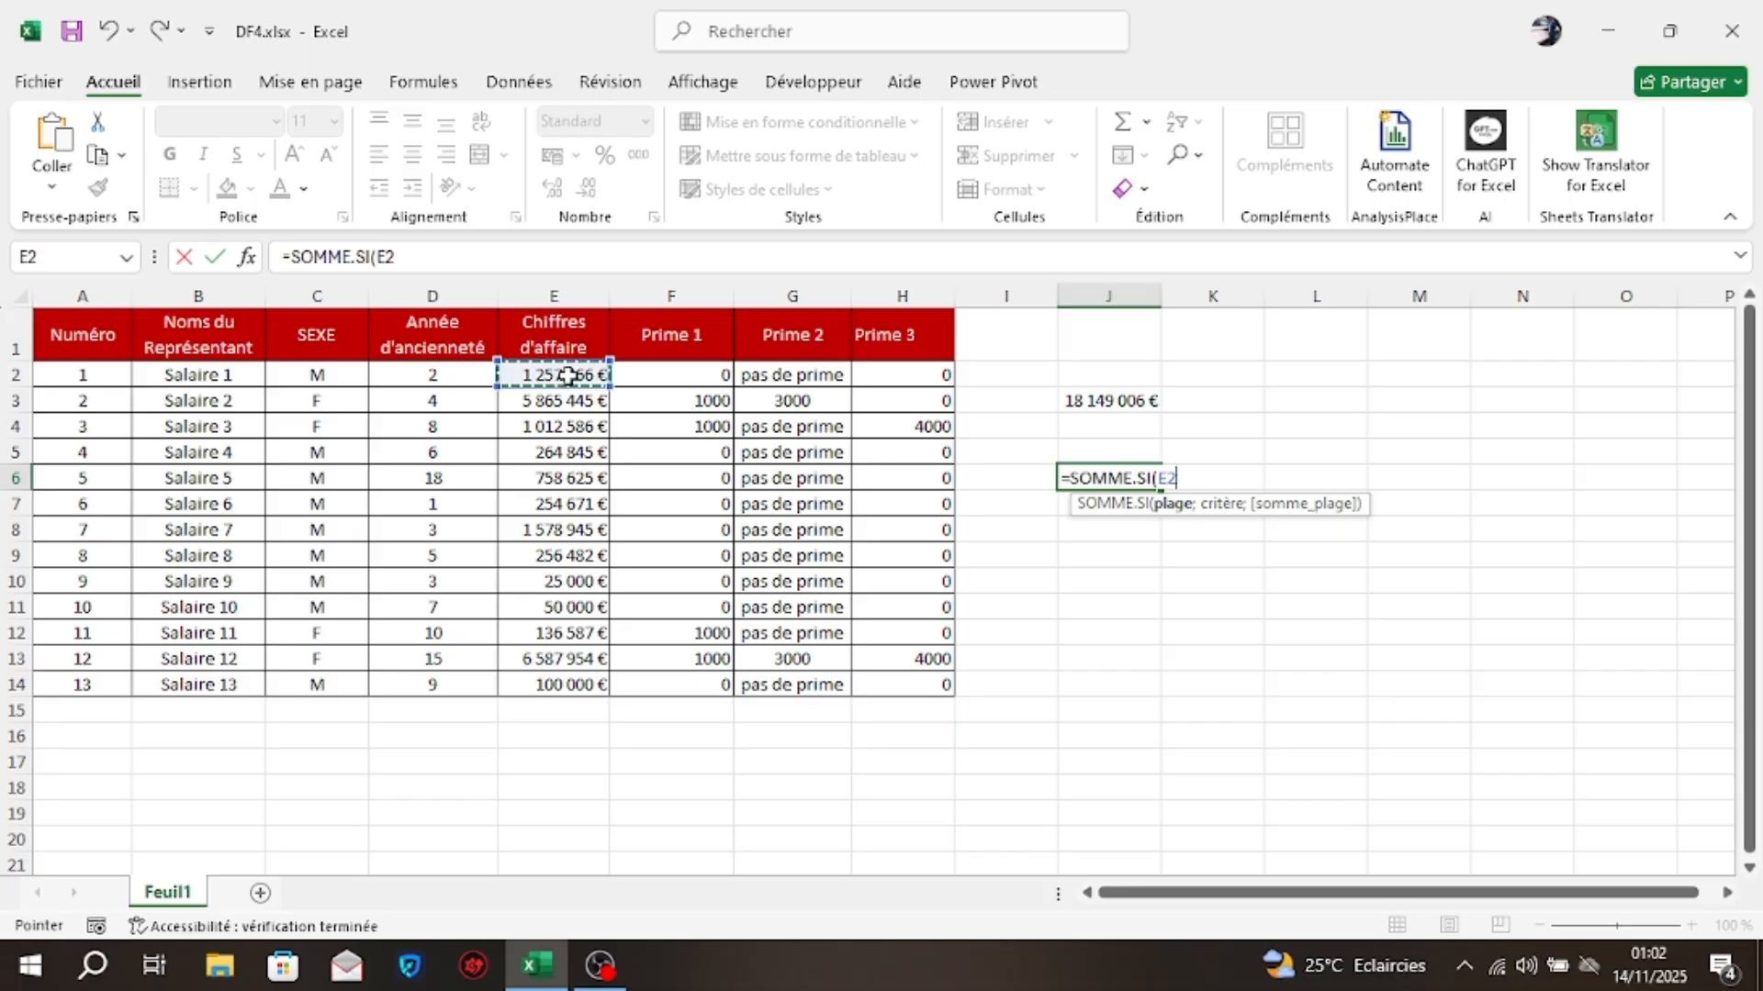
key("ctrl+shift+Down")
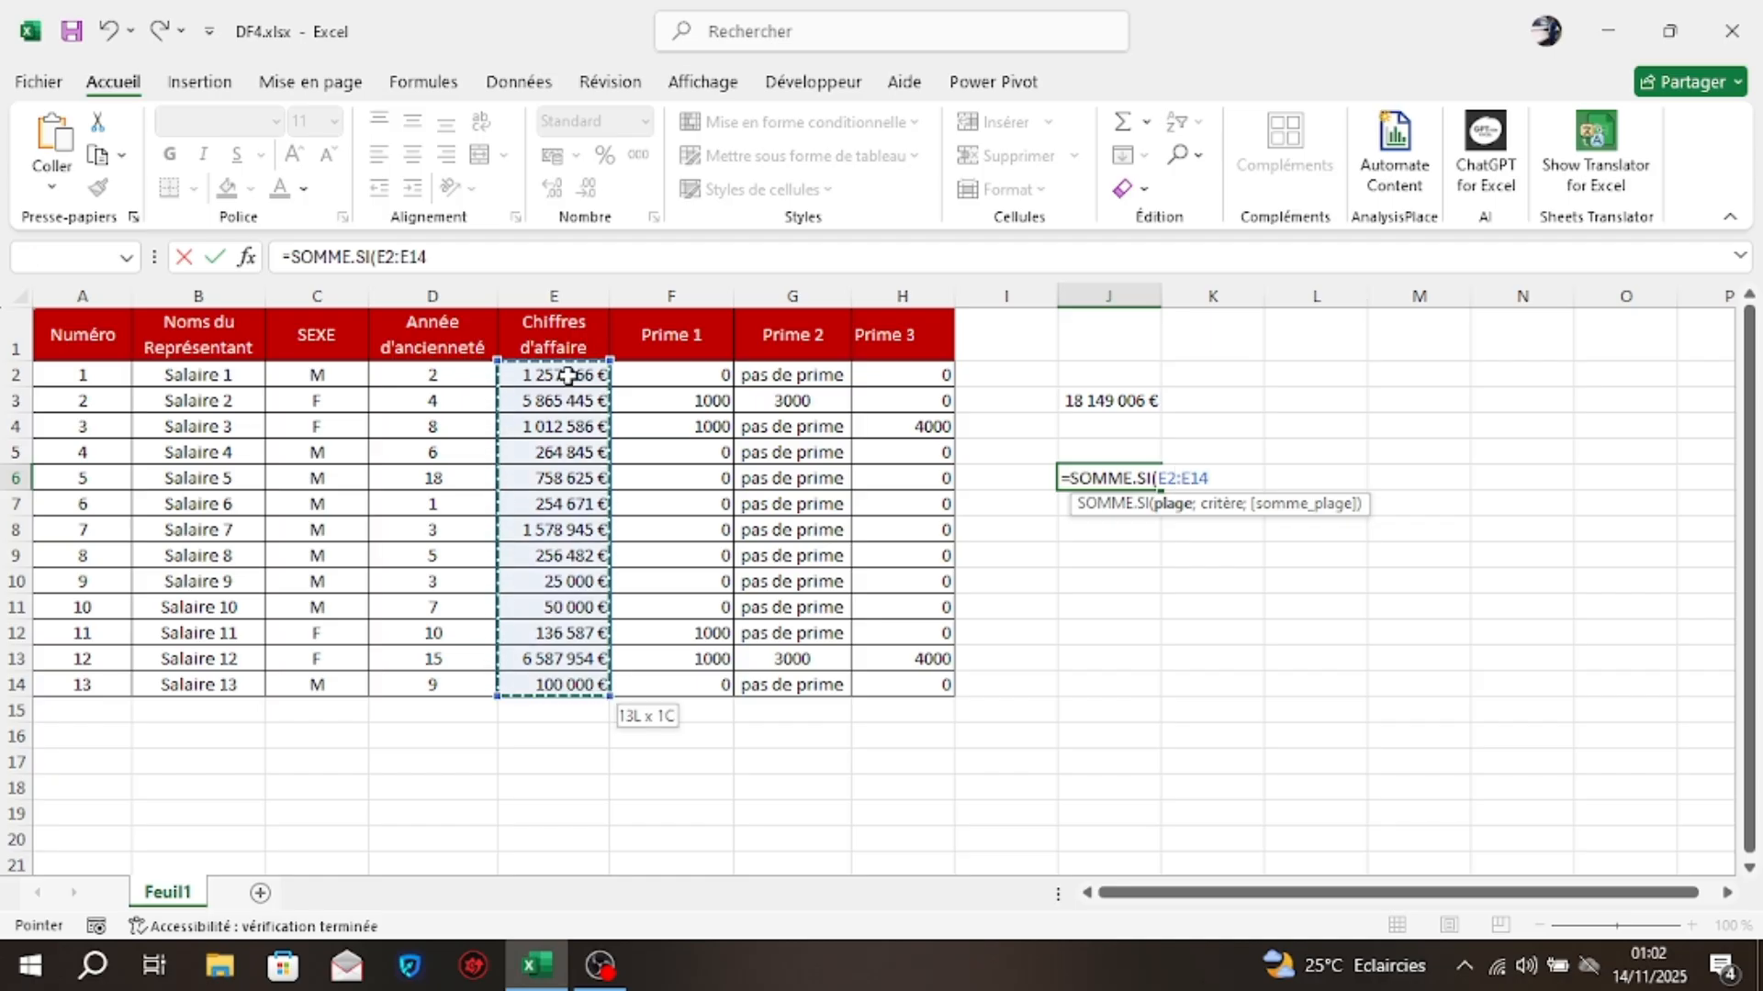
type(";")
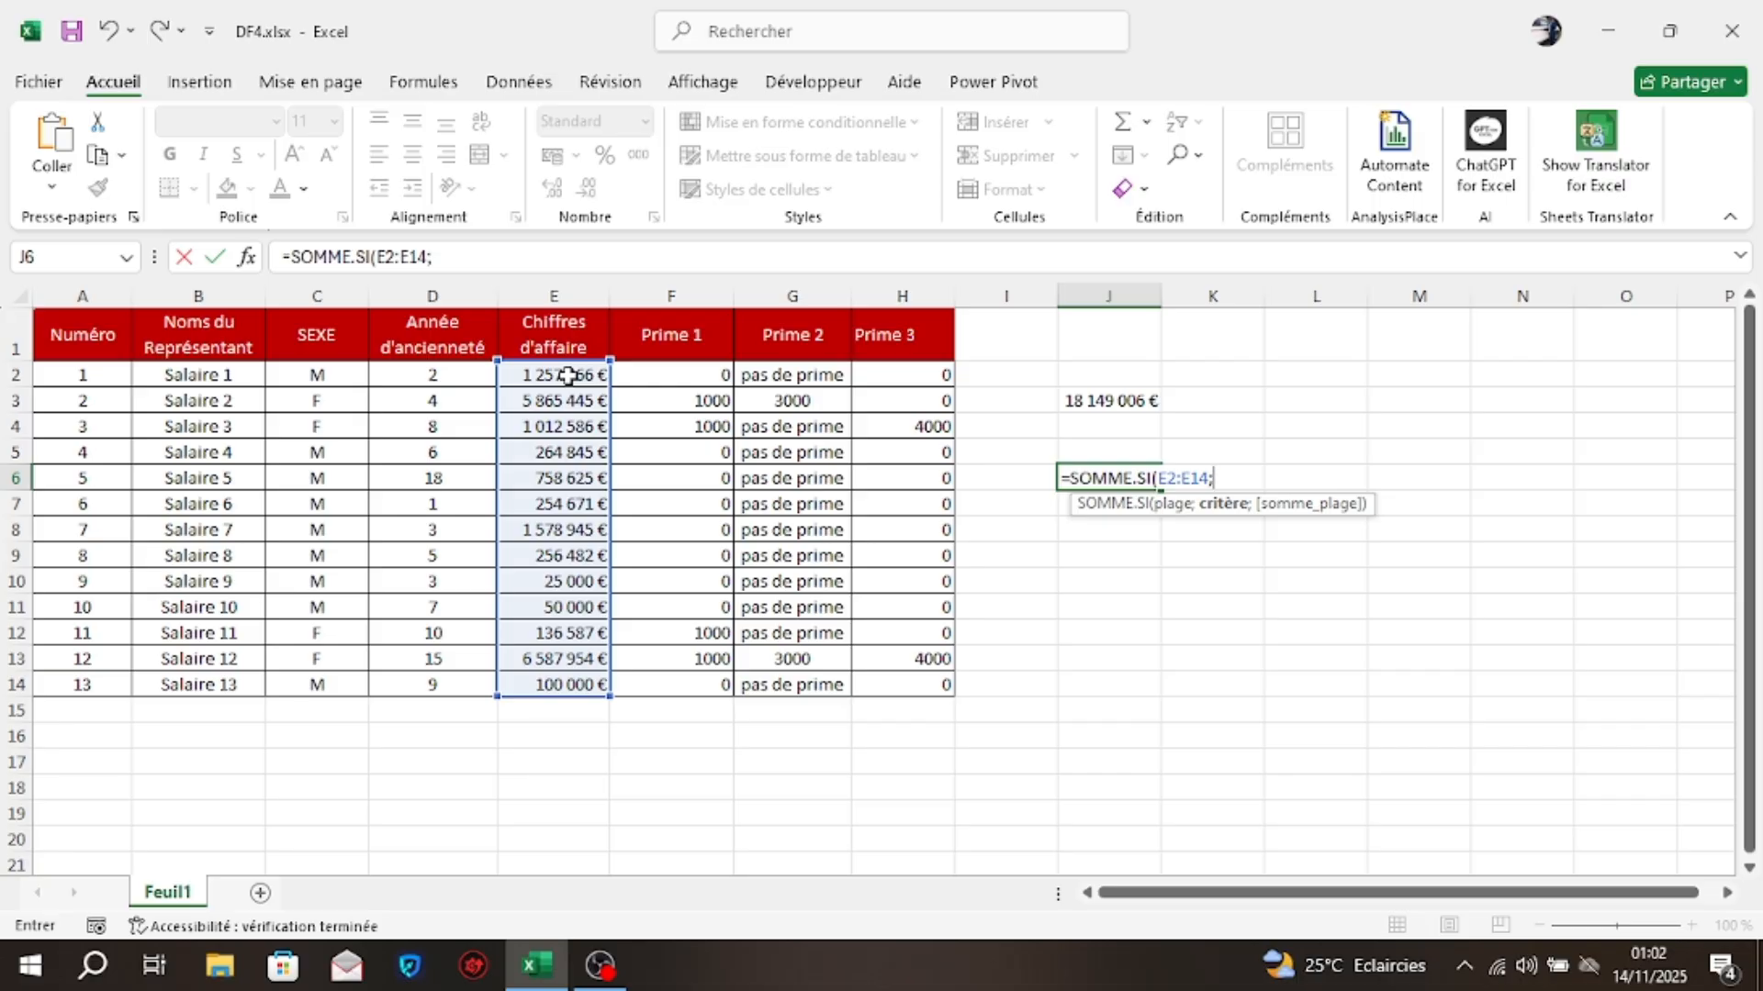
key("BackSpace")
key("BackSpace")
key("BackSpace")
key("BackSpace")
key("BackSpace")
key("BackSpace")
key("BackSpace")
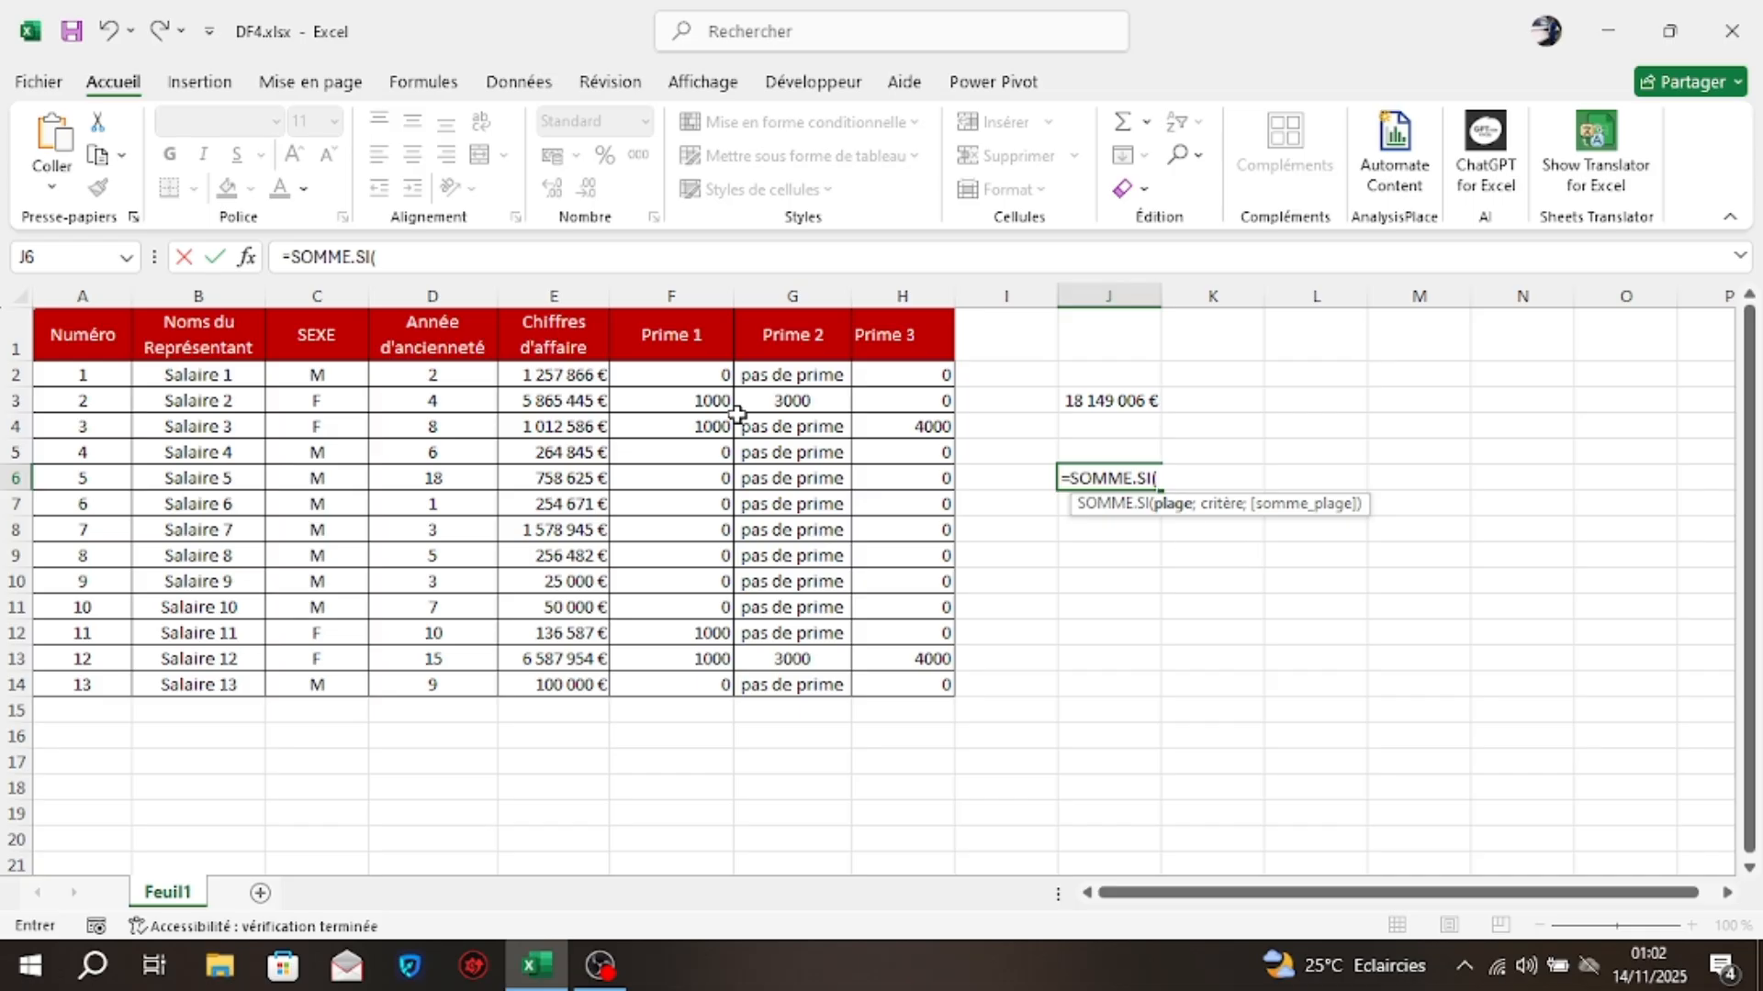
Set the SOMME.SI criteria range to the SEXE cells C2:C14 and the criterion to "F"
left_click(301, 372)
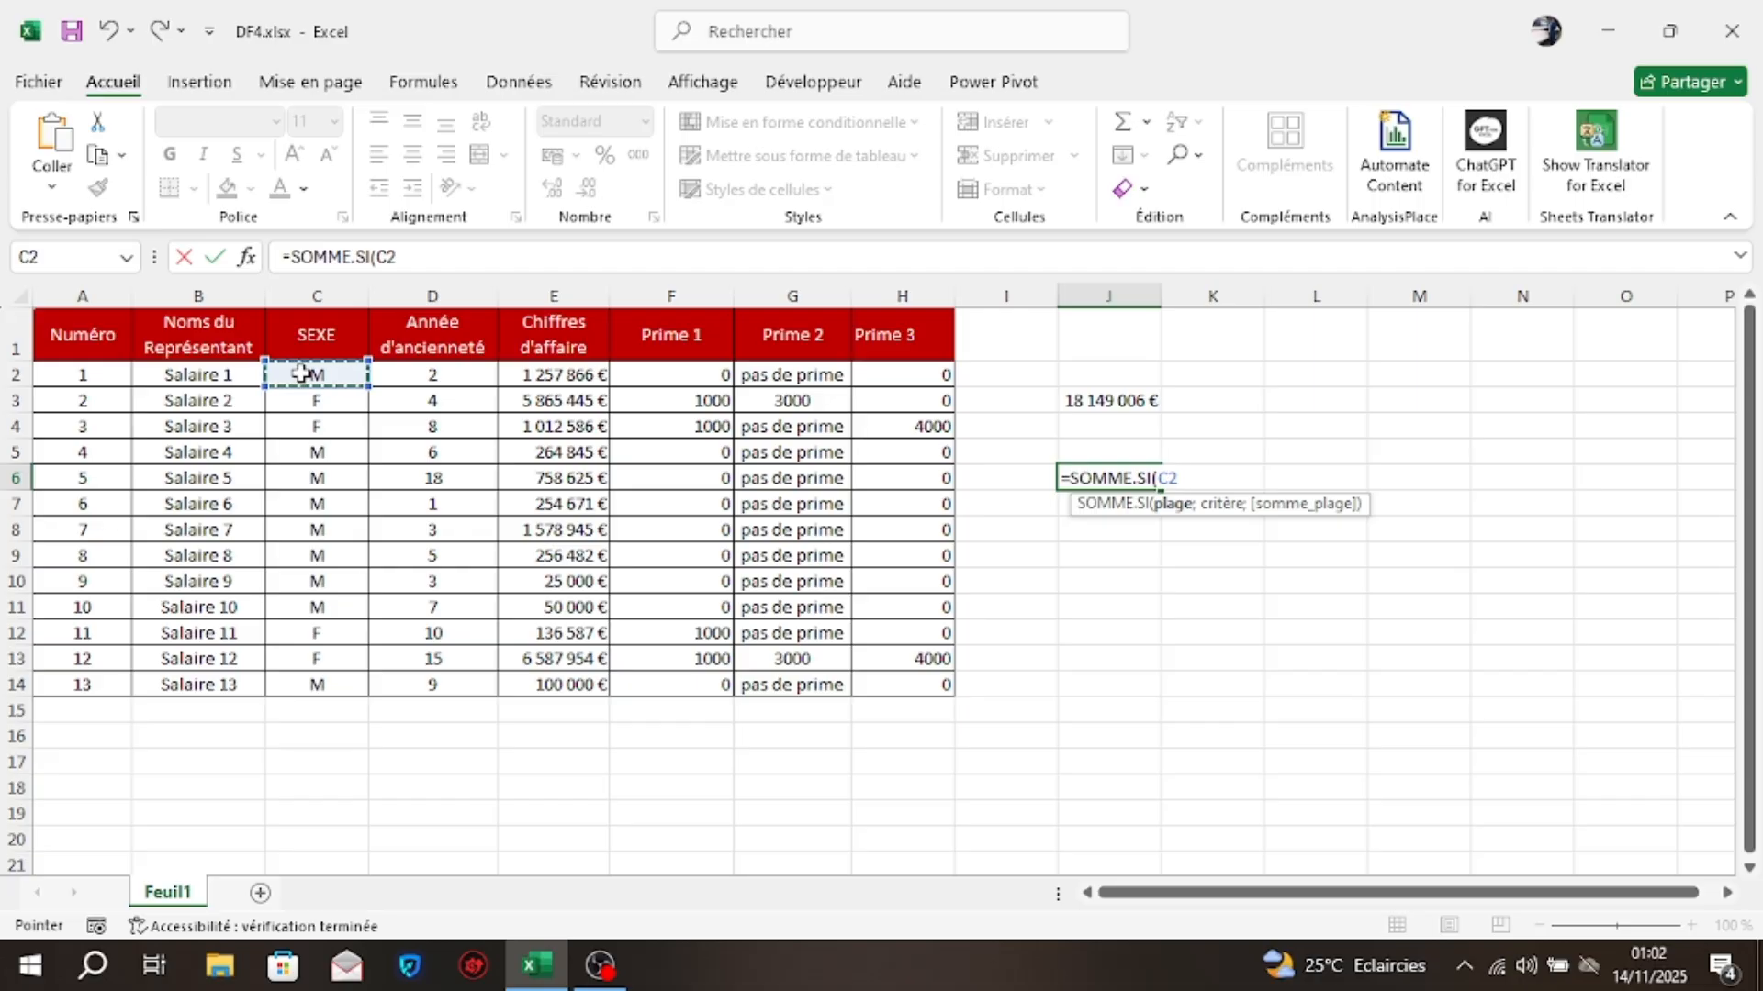
key("ctrl+shift+Down")
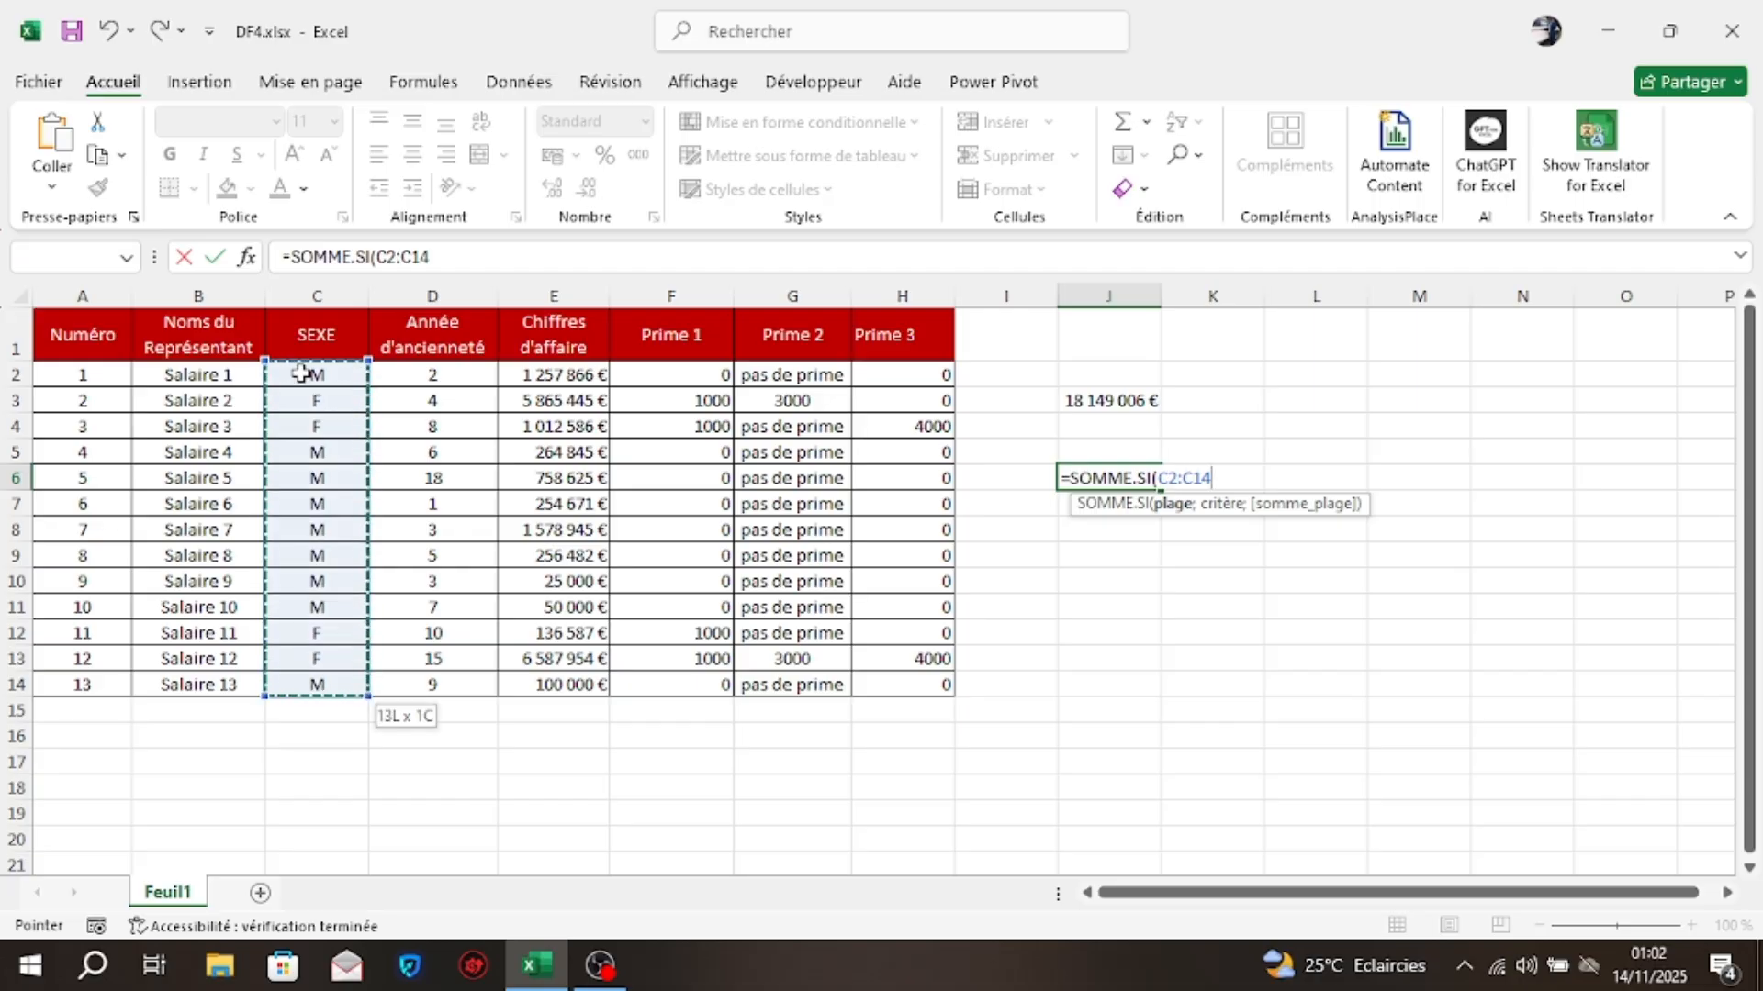
type(";")
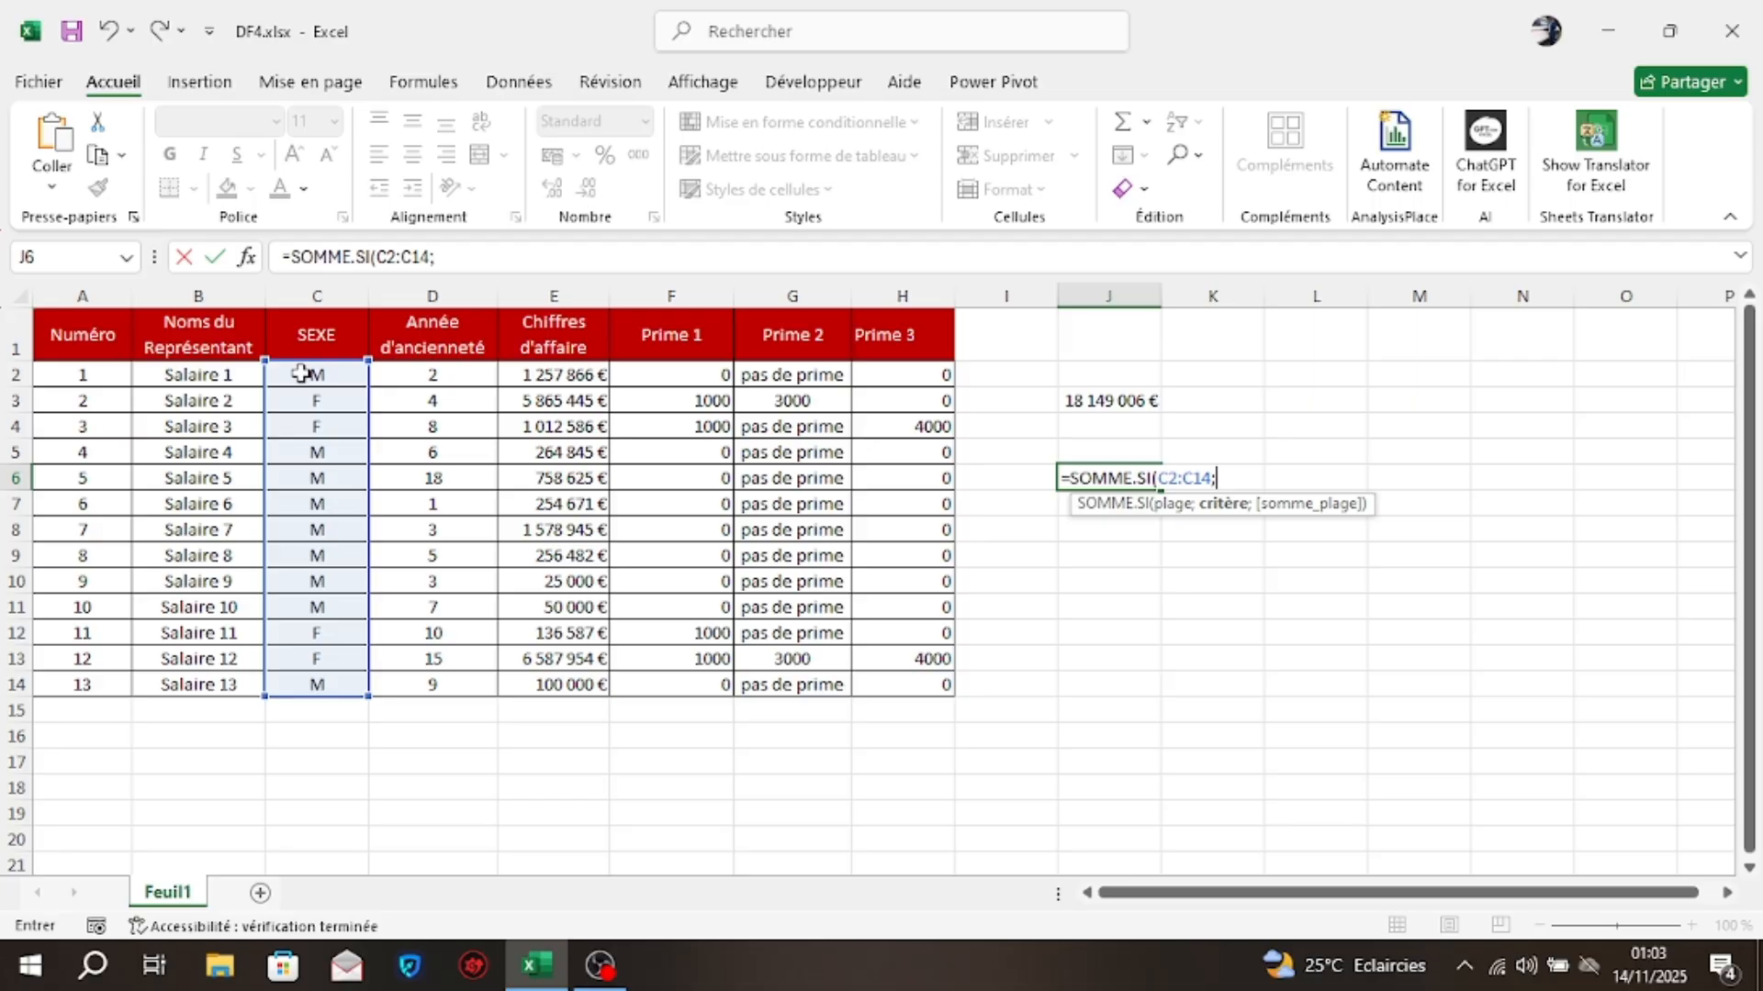
type("F")
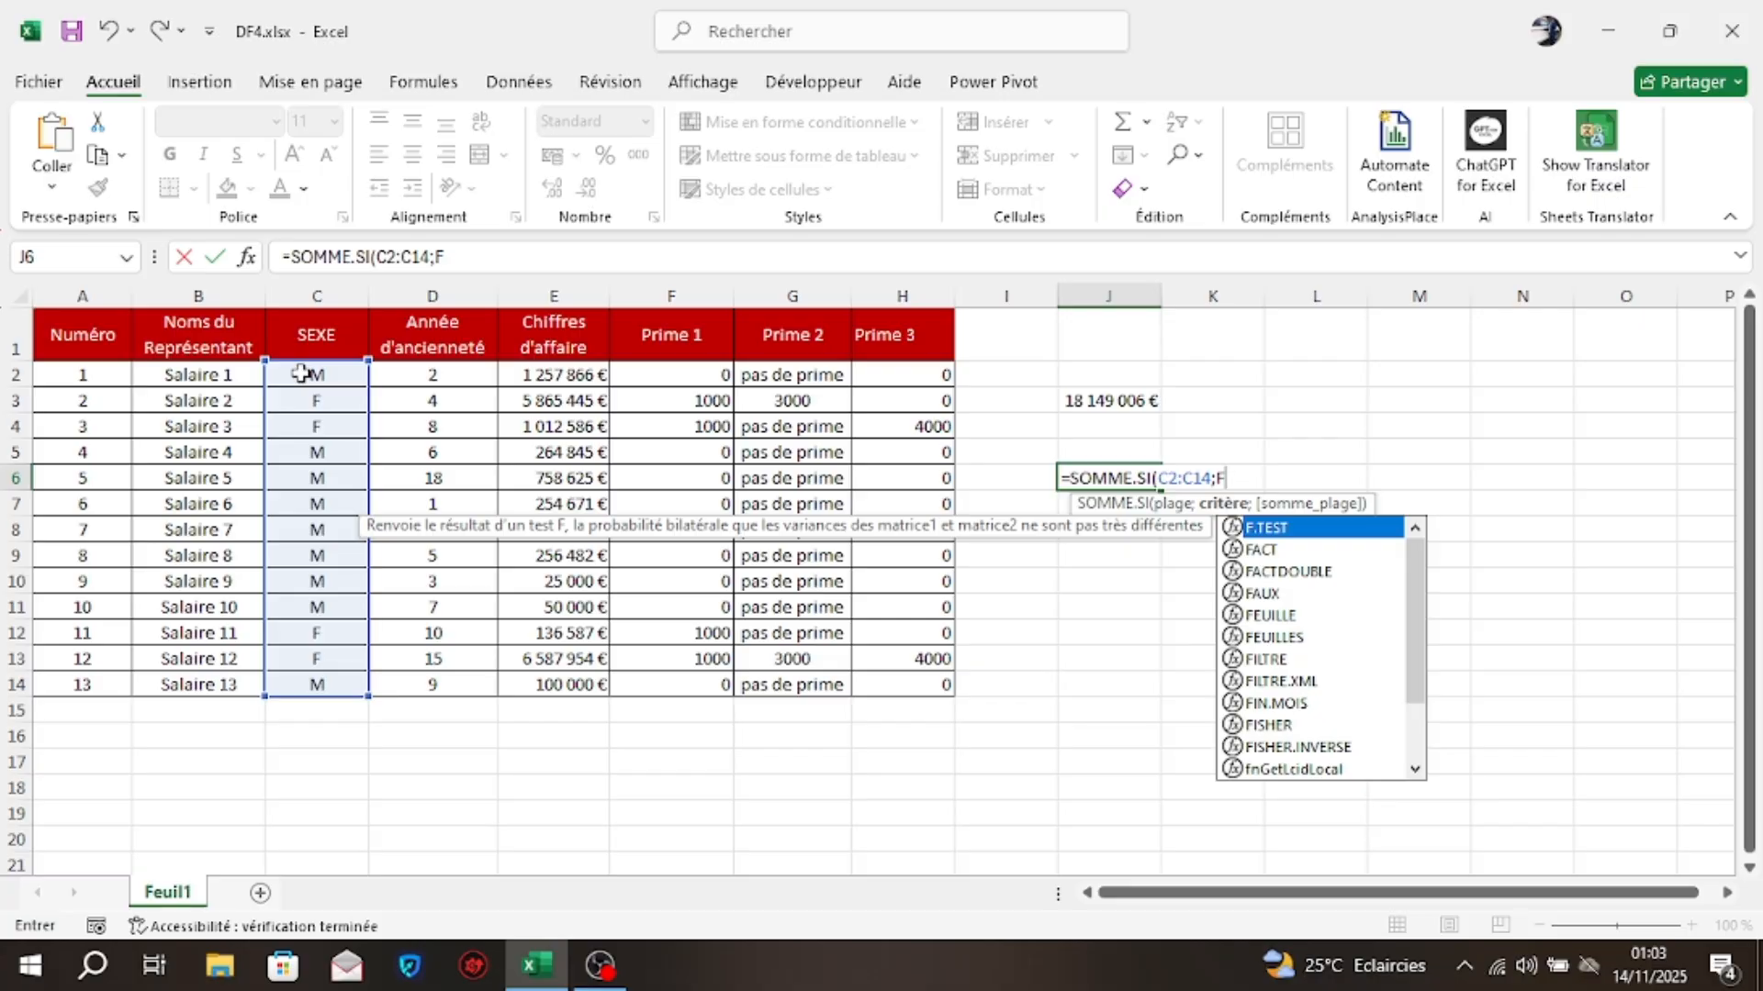
key("BackSpace")
type("\"")
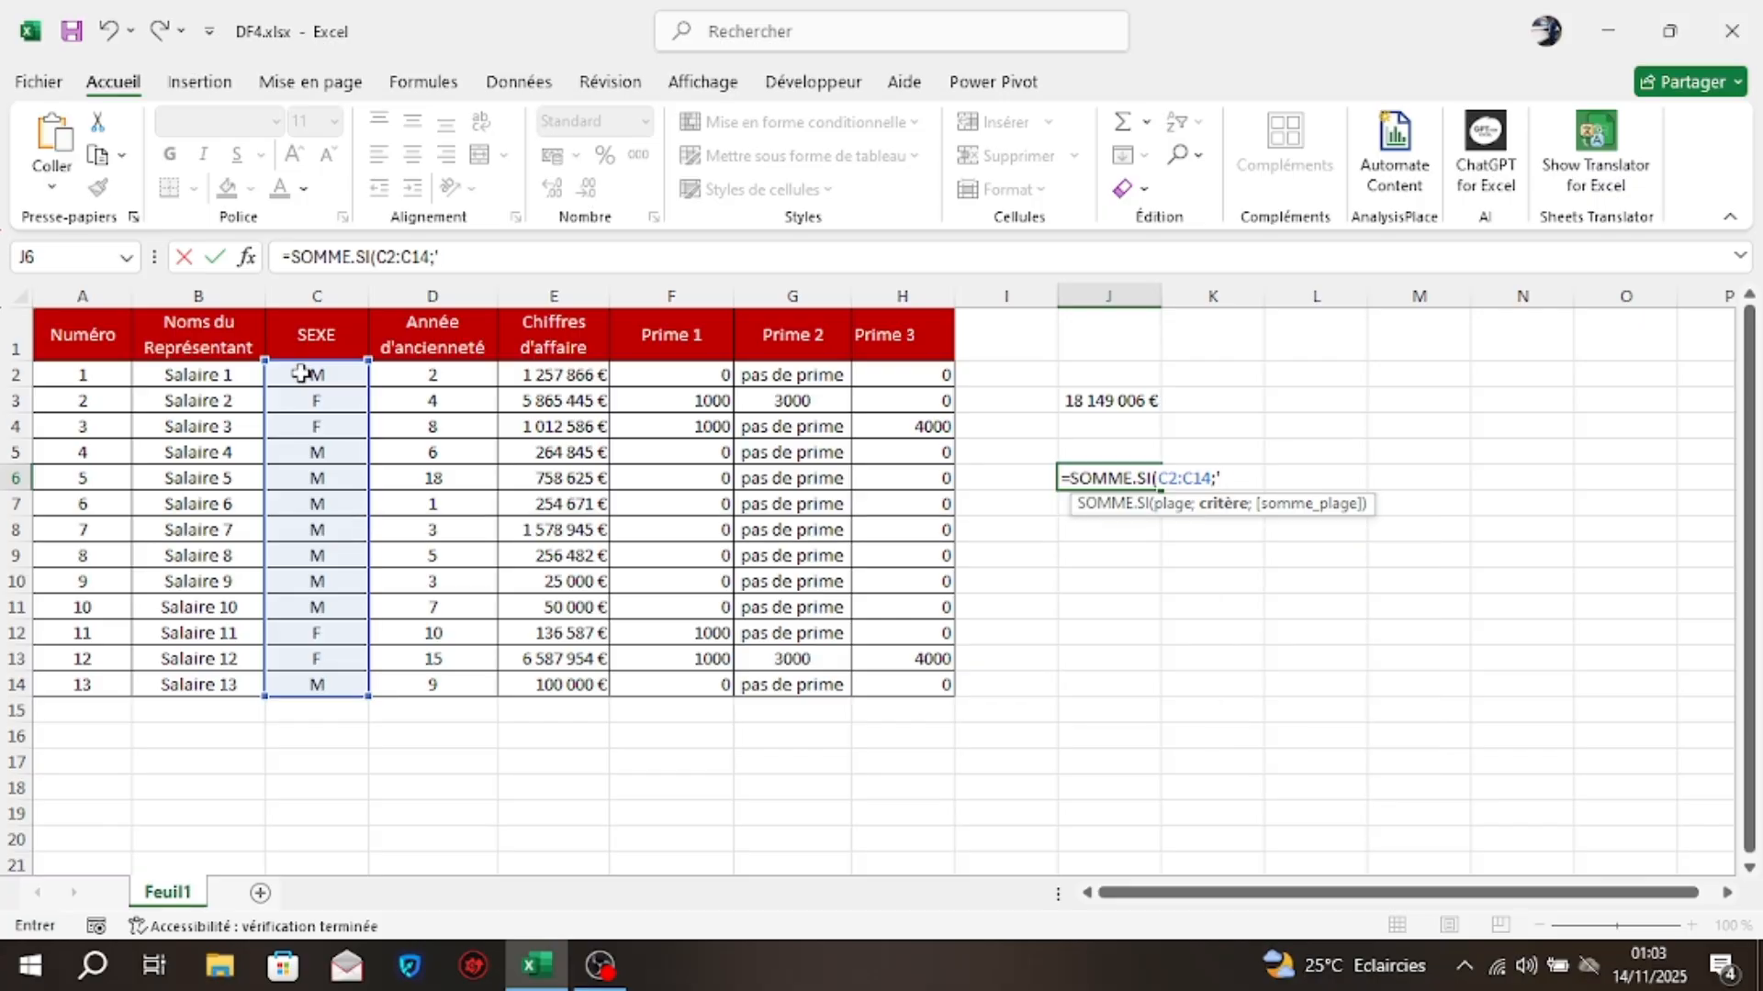
key("BackSpace")
type("\"F\";")
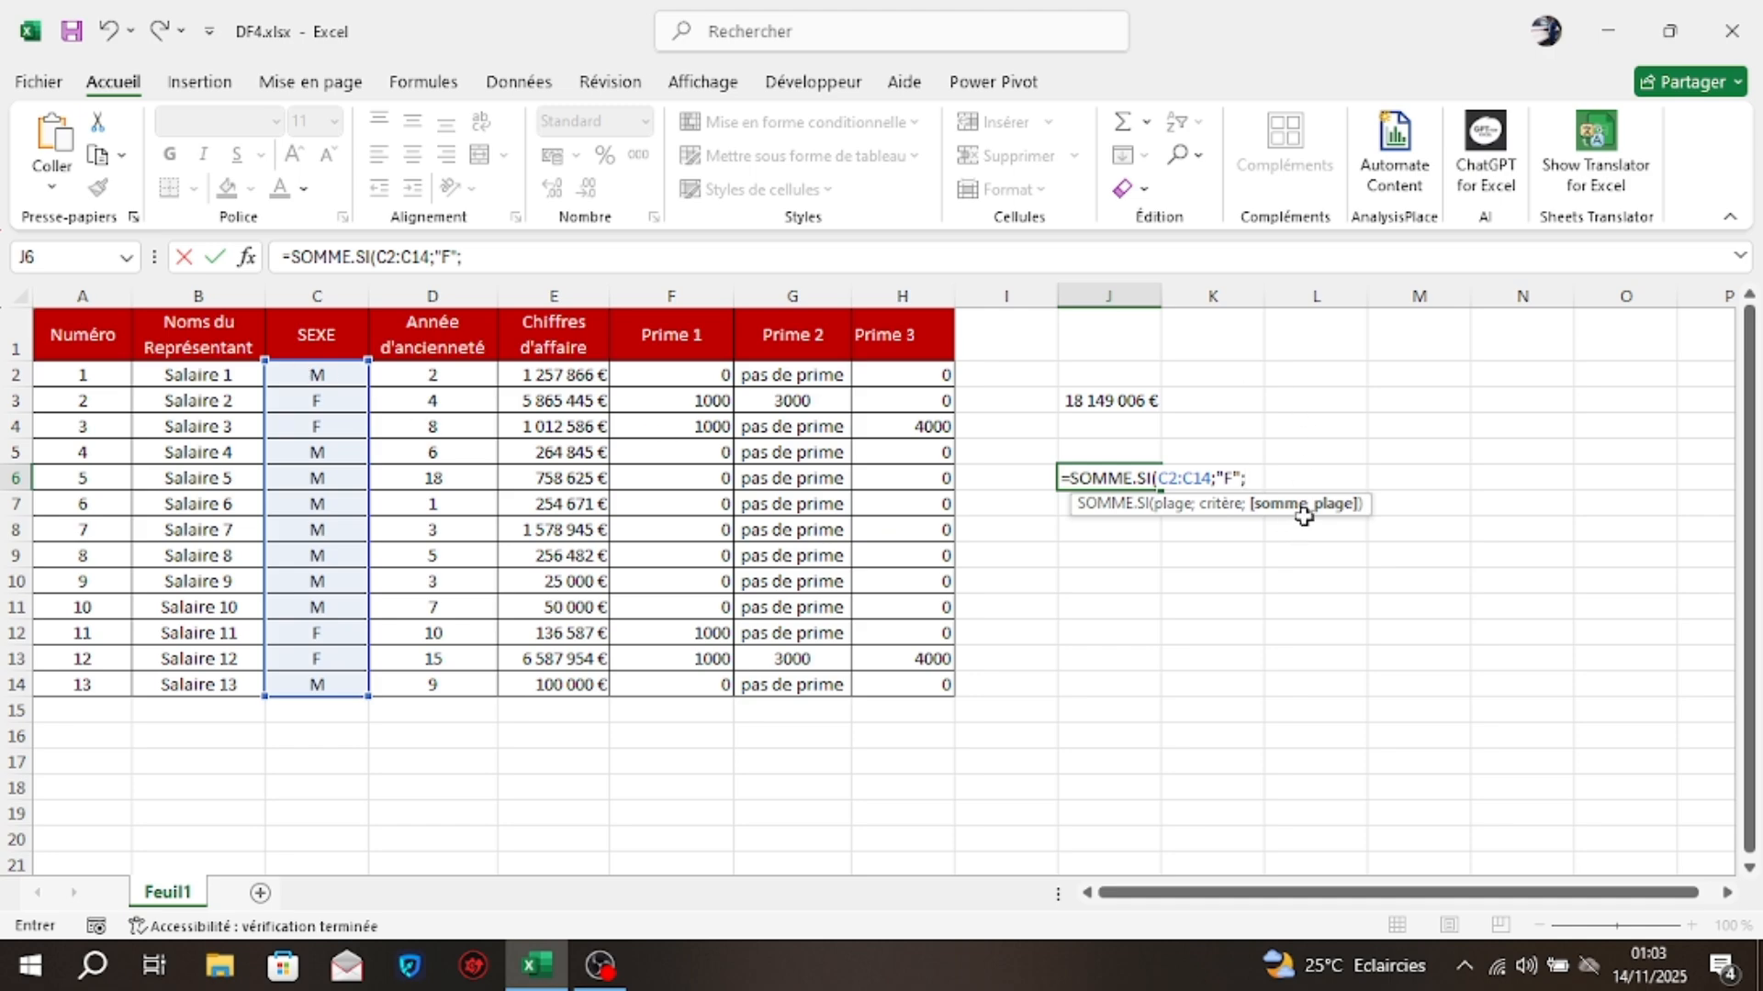
Use the Chiffres d'affaire cells E2:E14 as the sum range and complete the SOMME.SI formula in J6
left_click(574, 376)
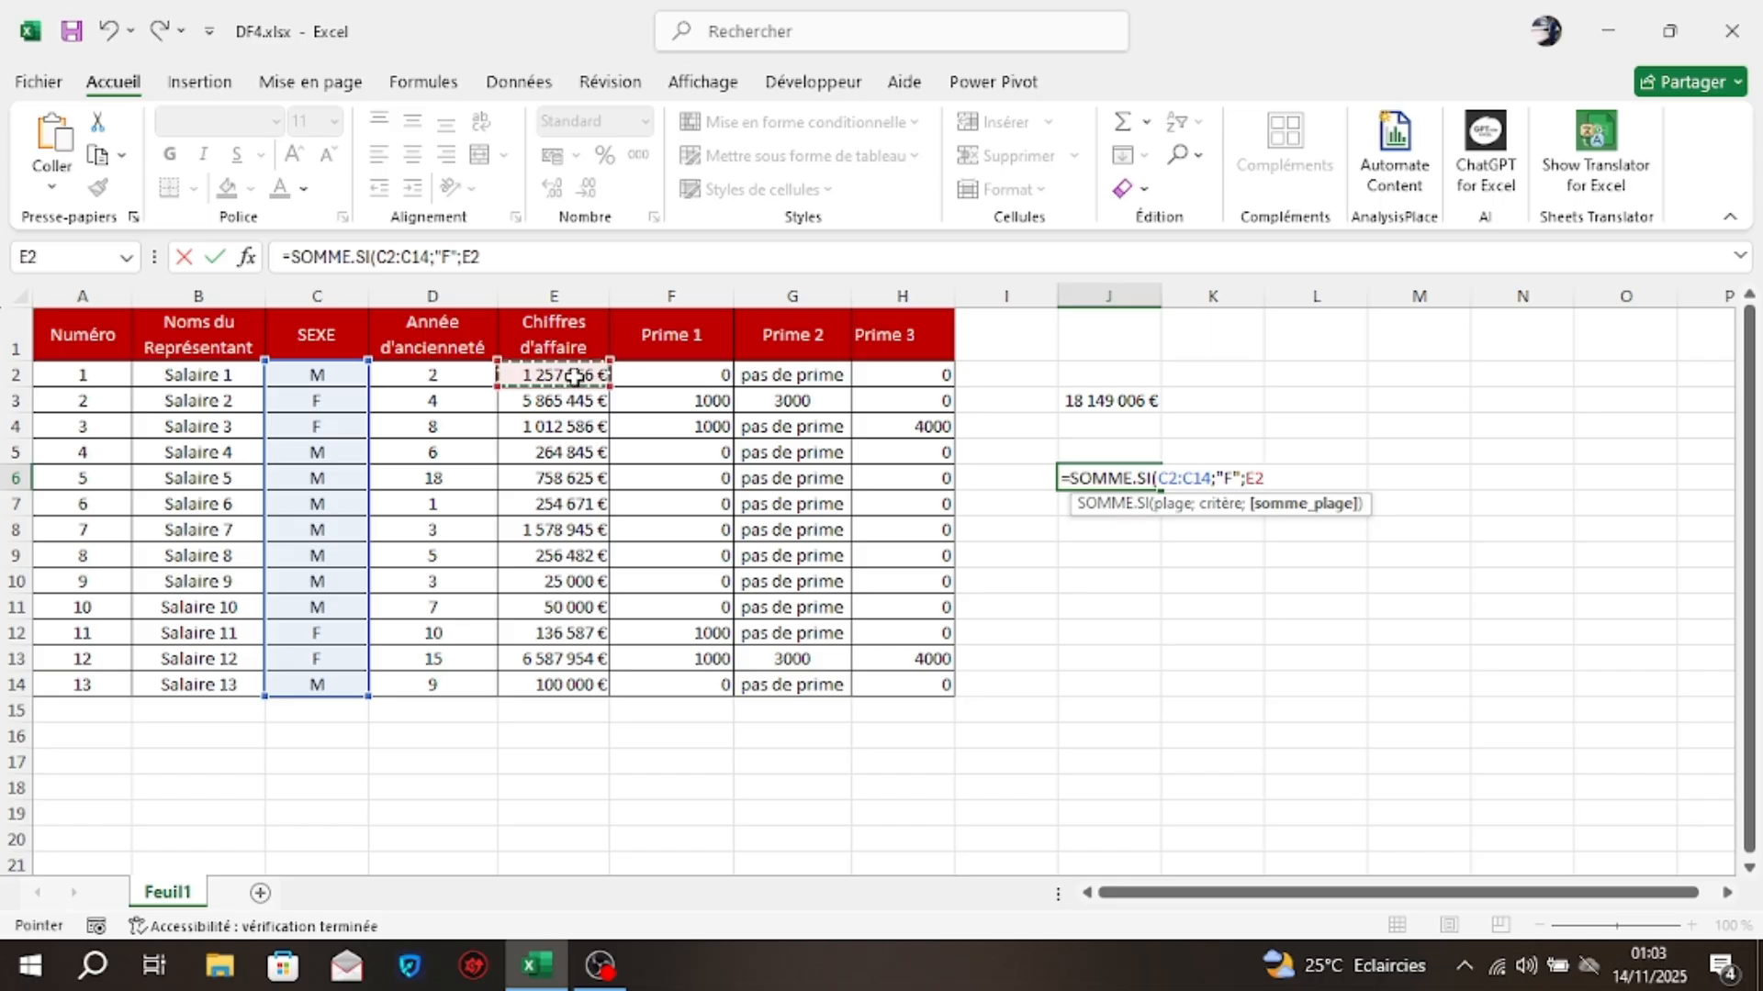
key("ctrl+shift+Down")
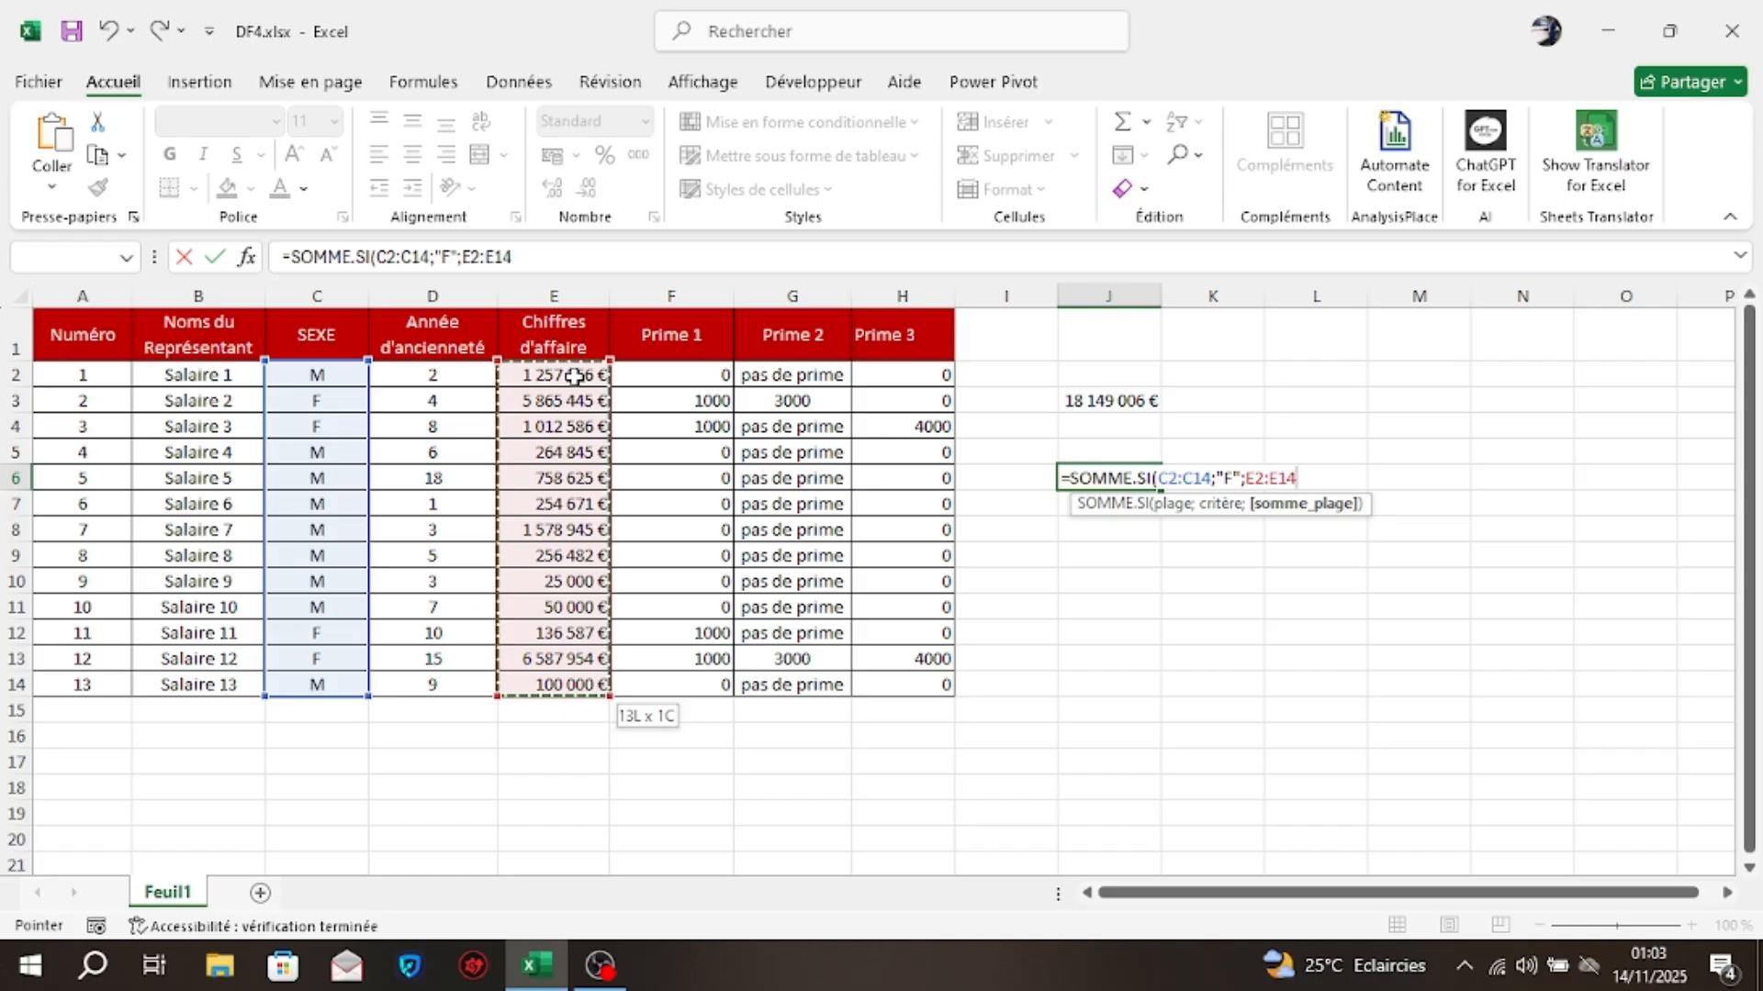
key("Return")
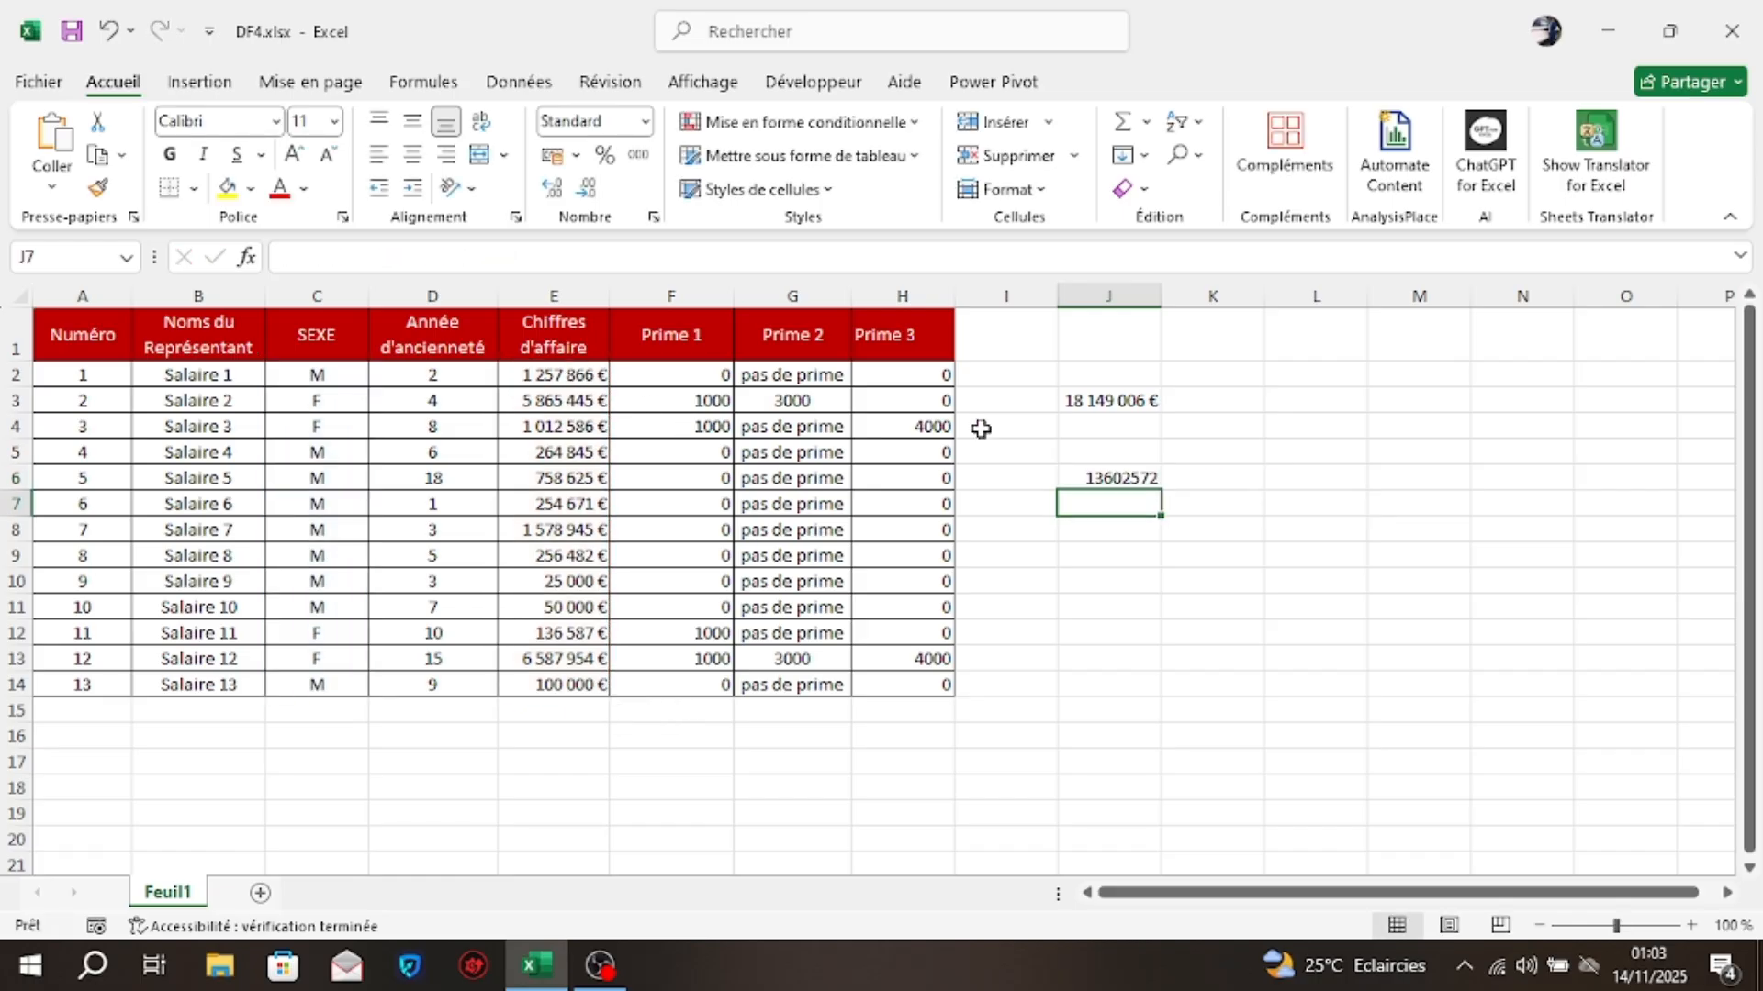
left_click(1114, 473)
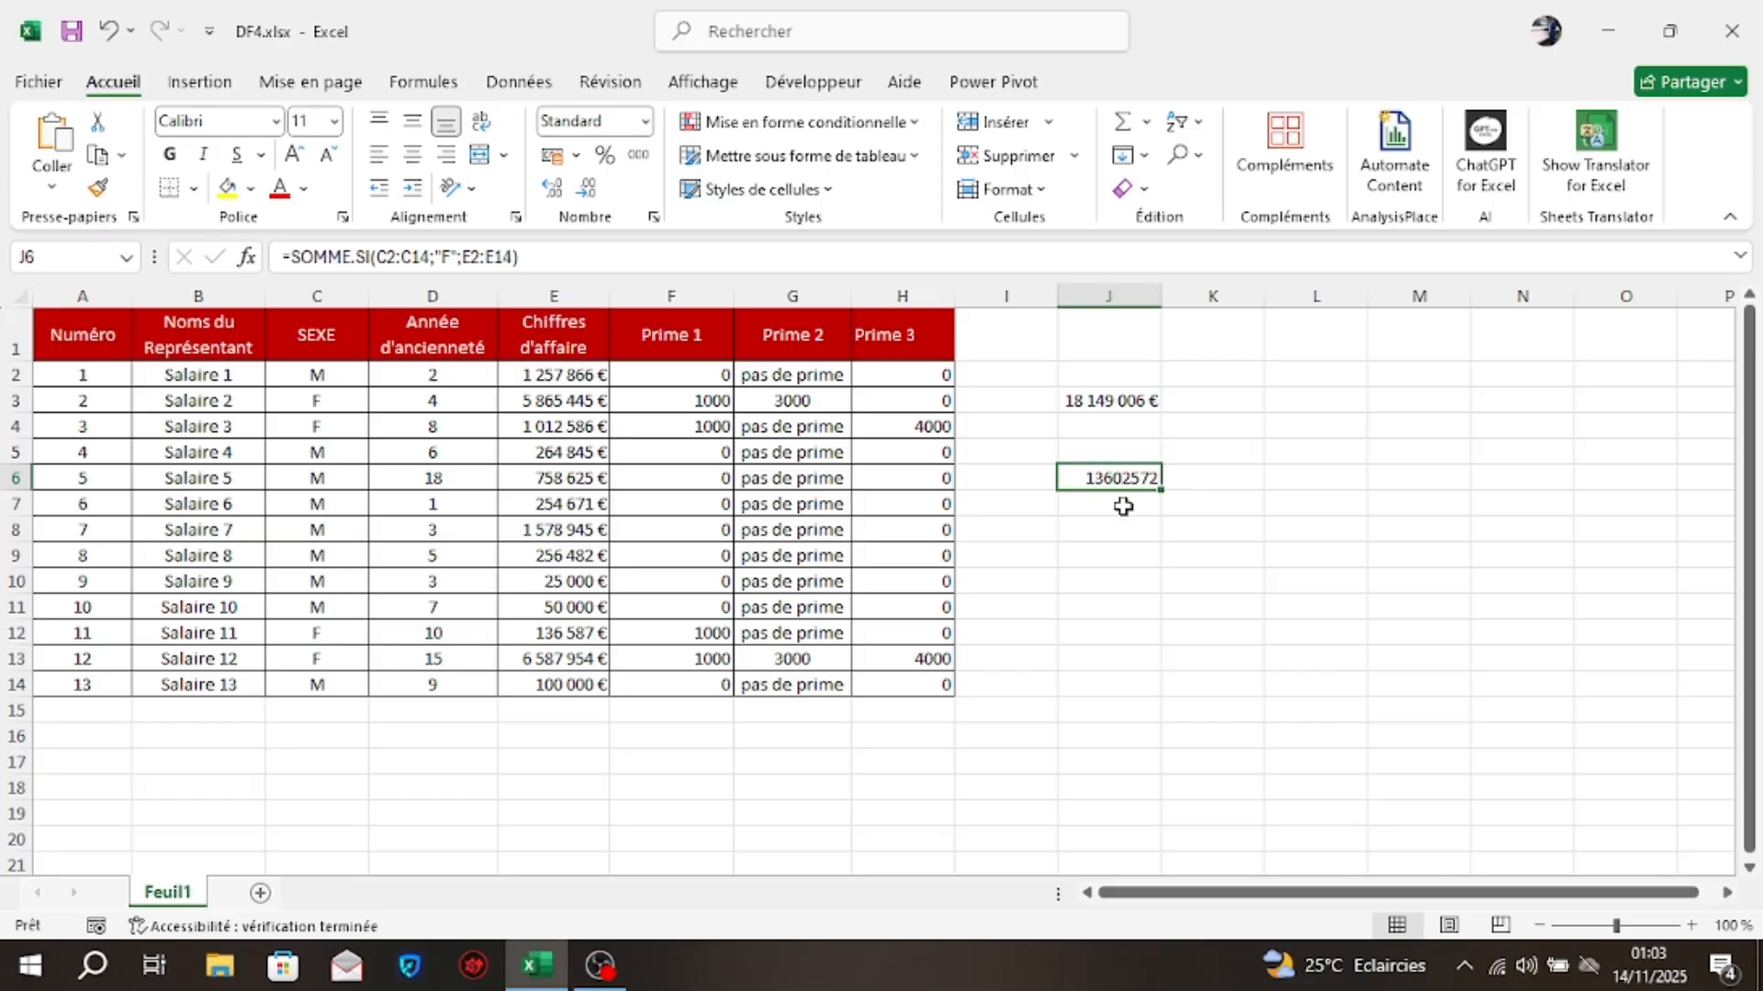
left_click(1113, 511)
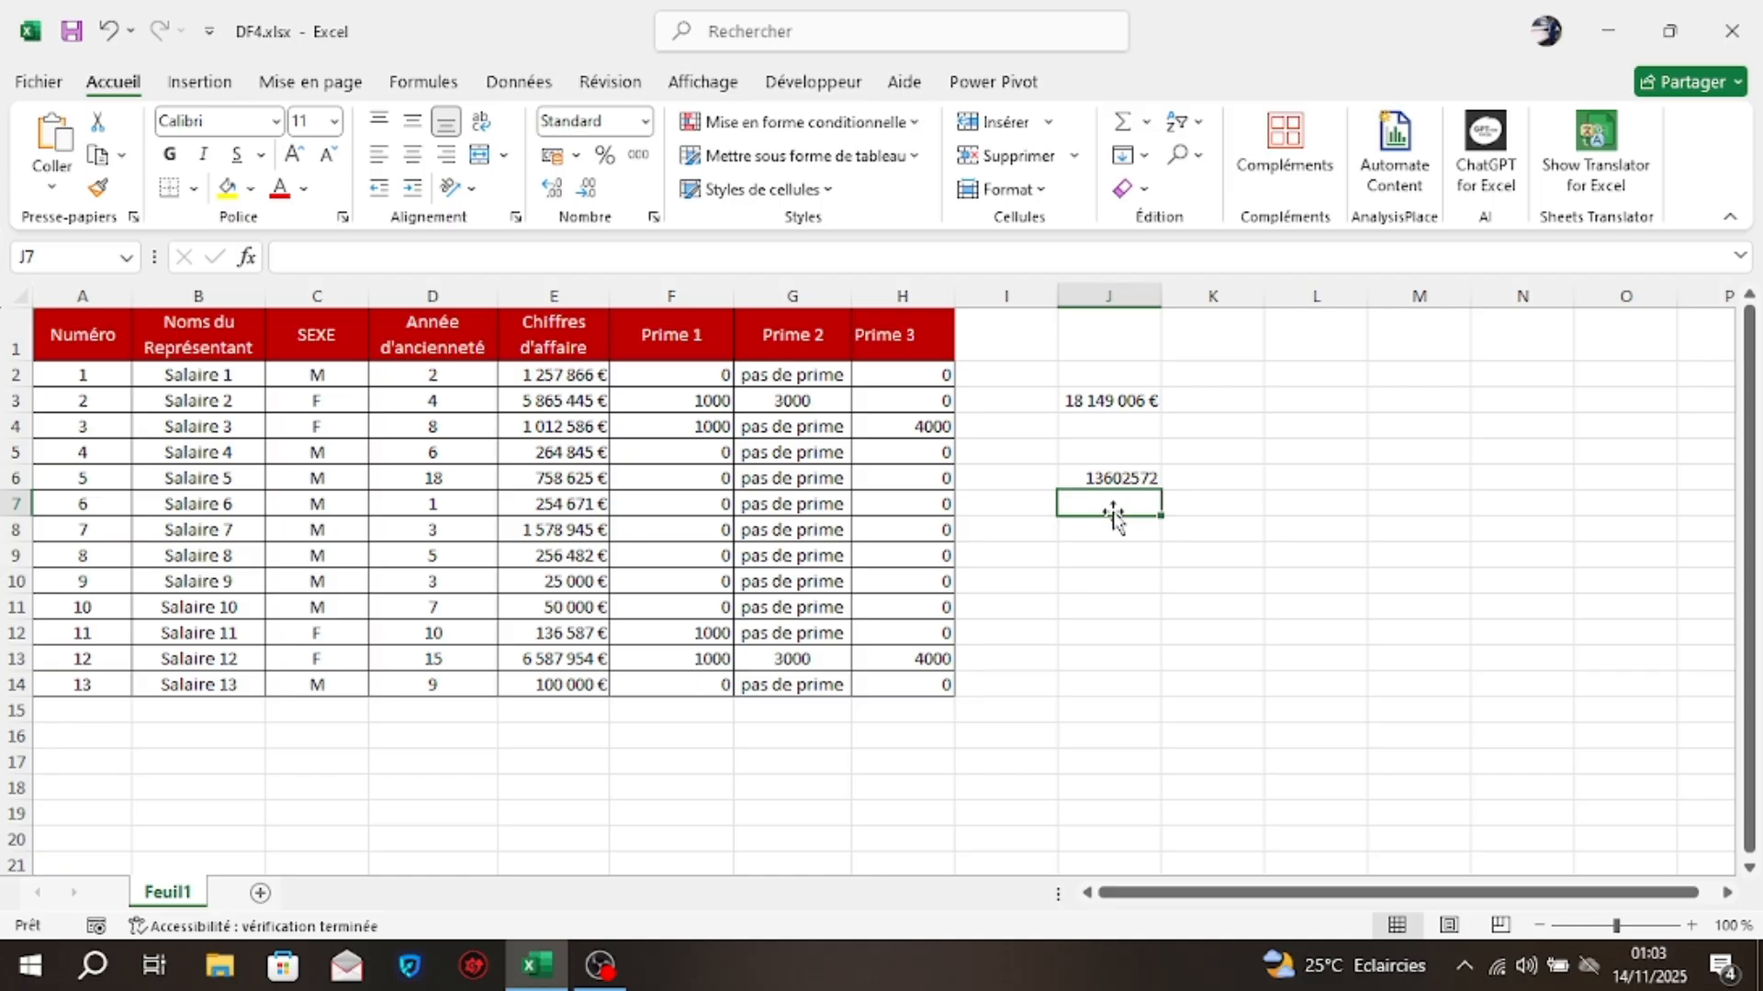
Total the male representatives' turnover in J7 with SOMME.SI, using criteria range C2:C14, criterion "M" and sum range E2:E14
type("=som")
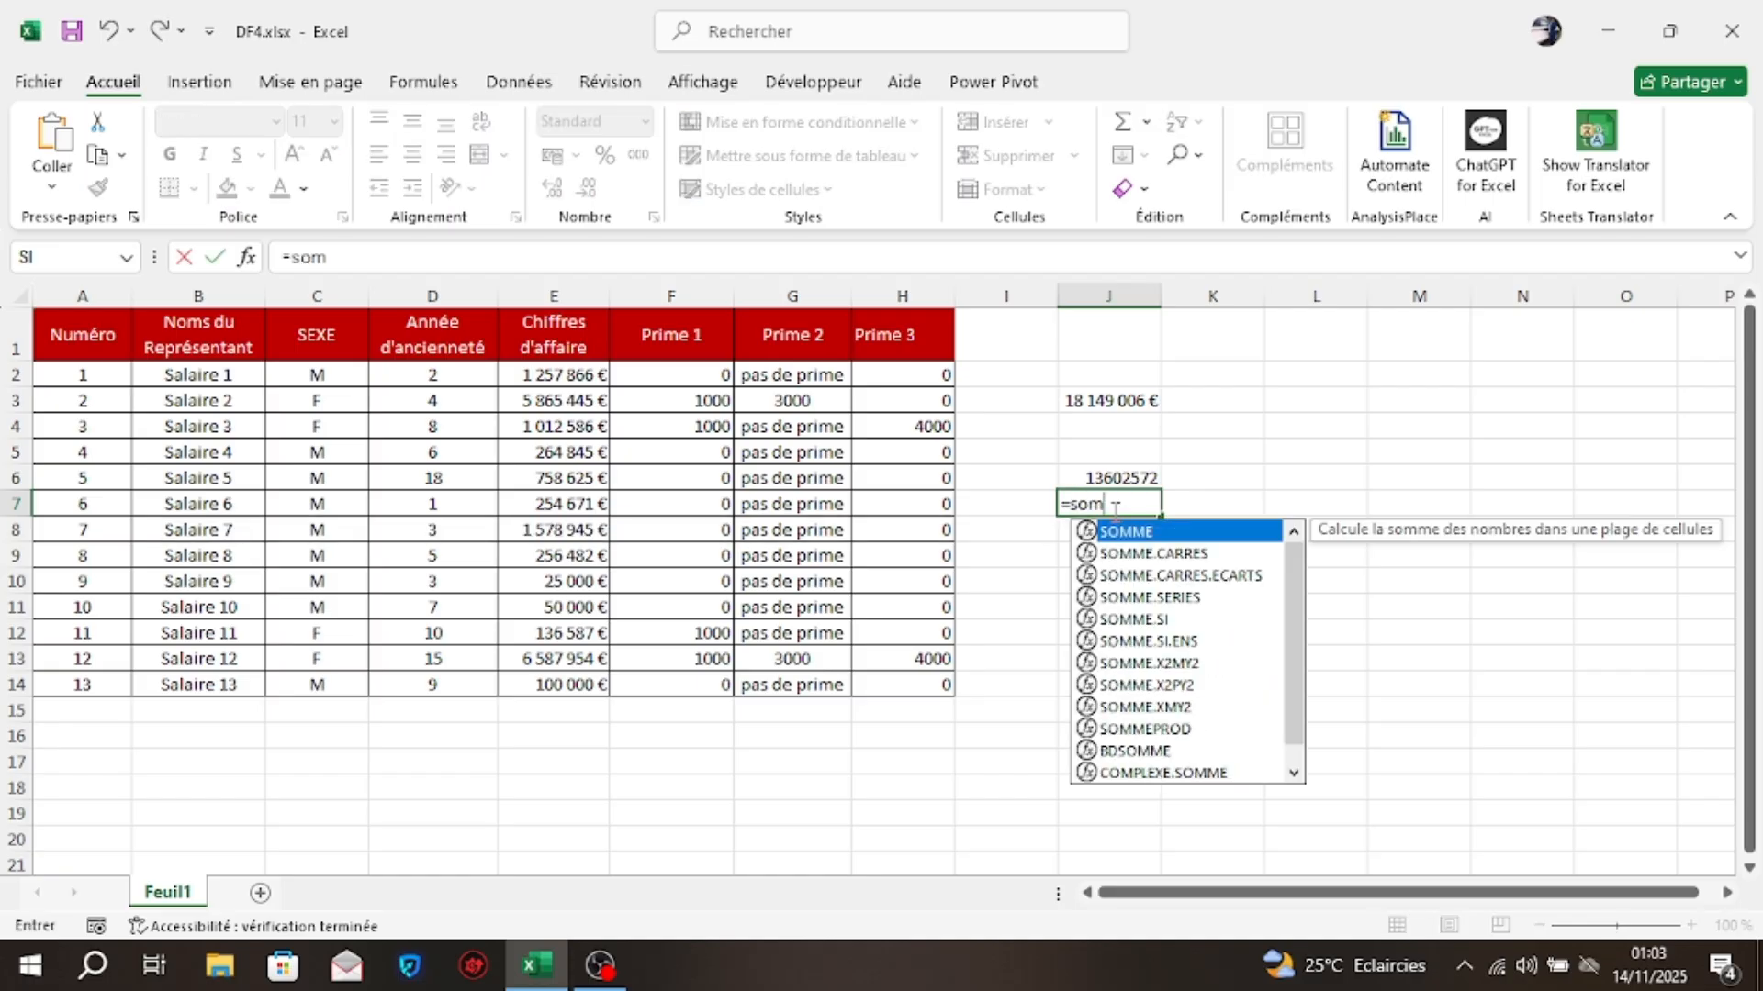
double_click(1132, 618)
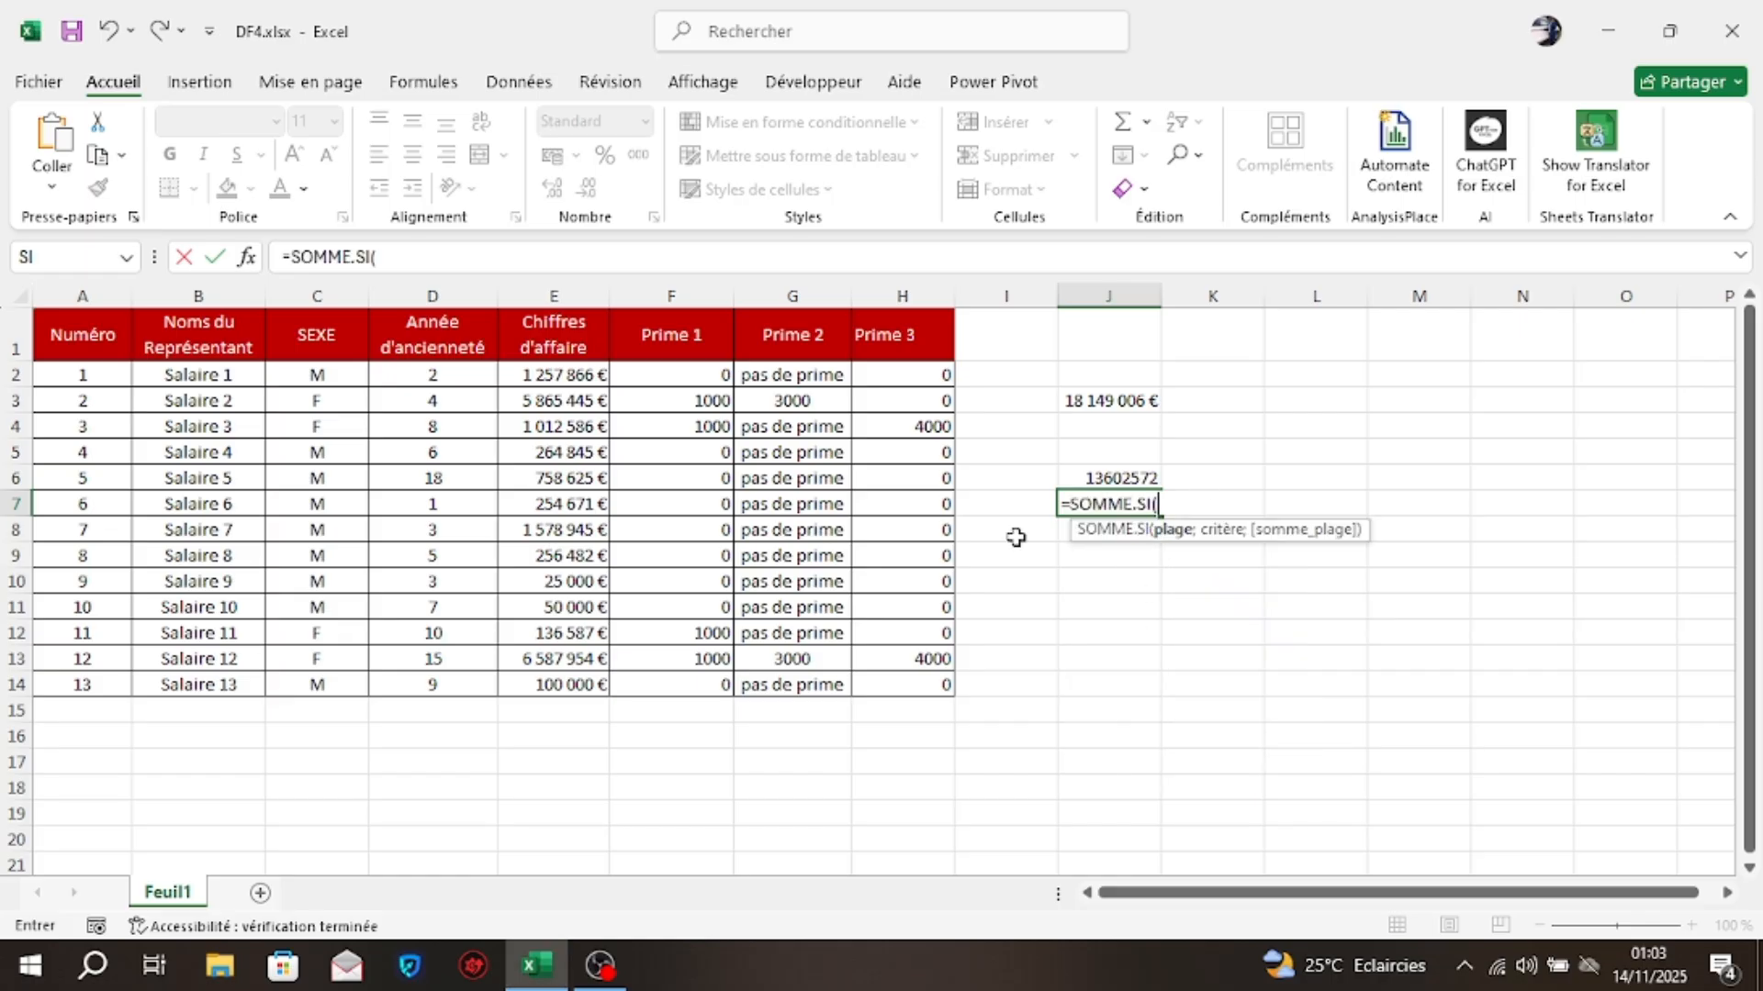
left_click(341, 378)
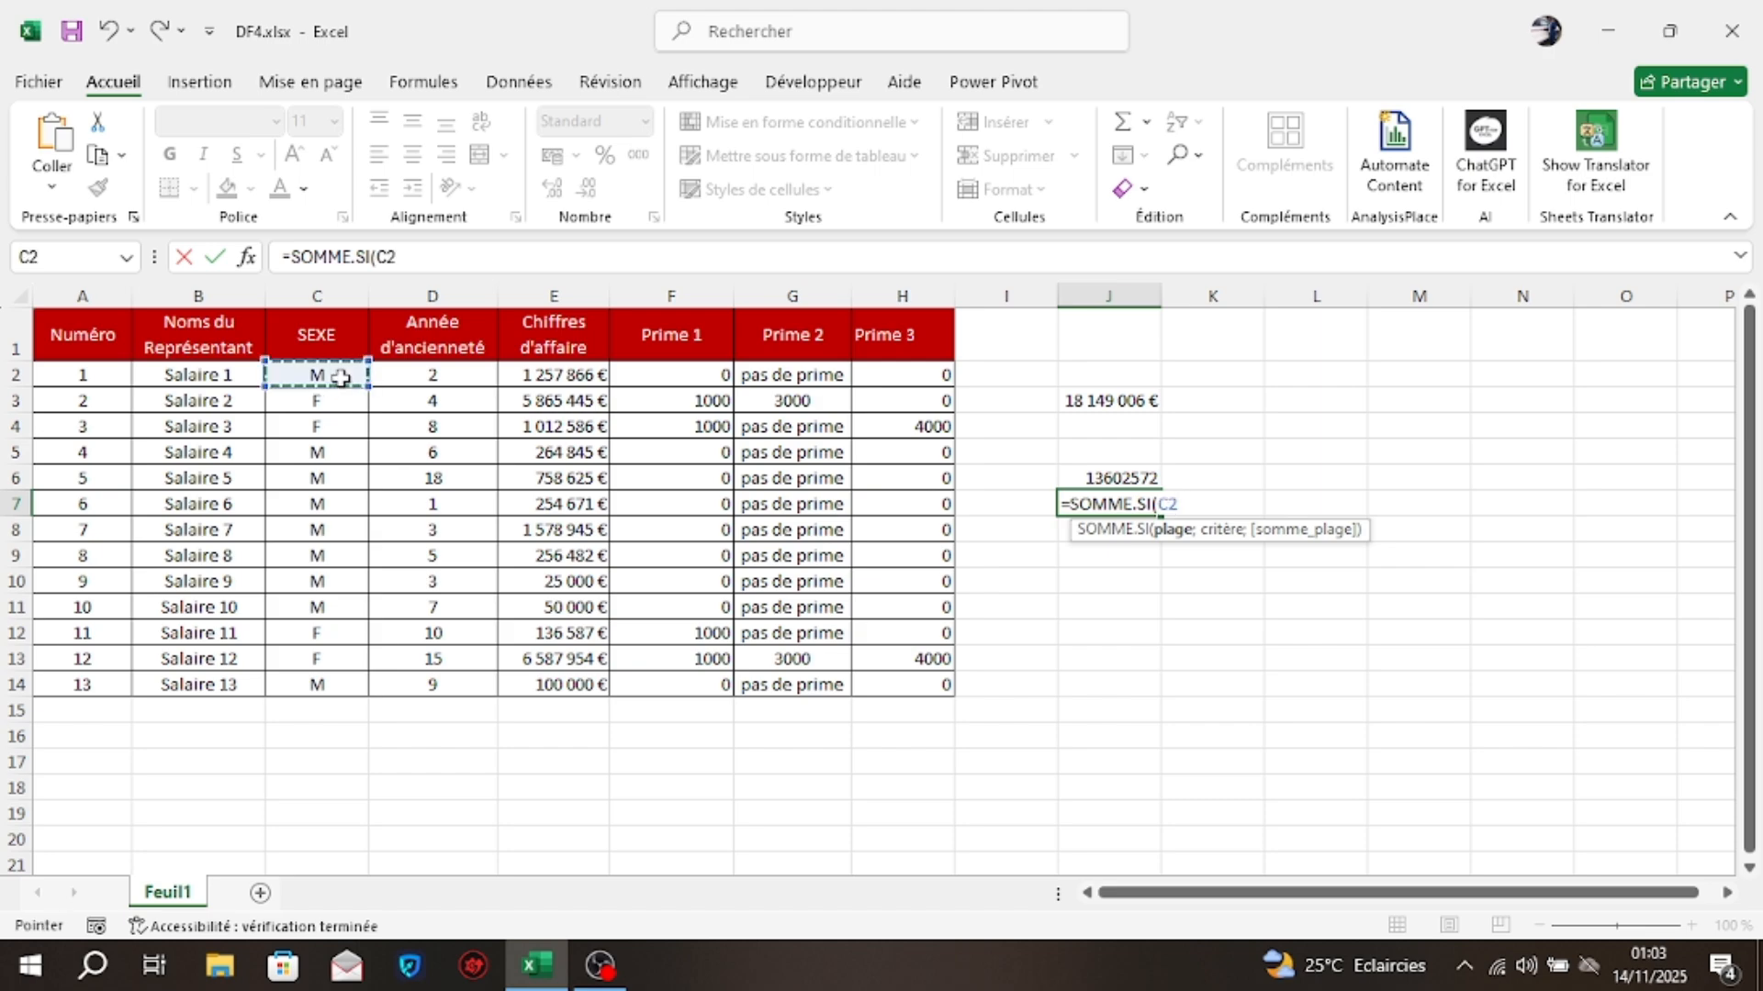
key("ctrl+shift+Down")
type(";")
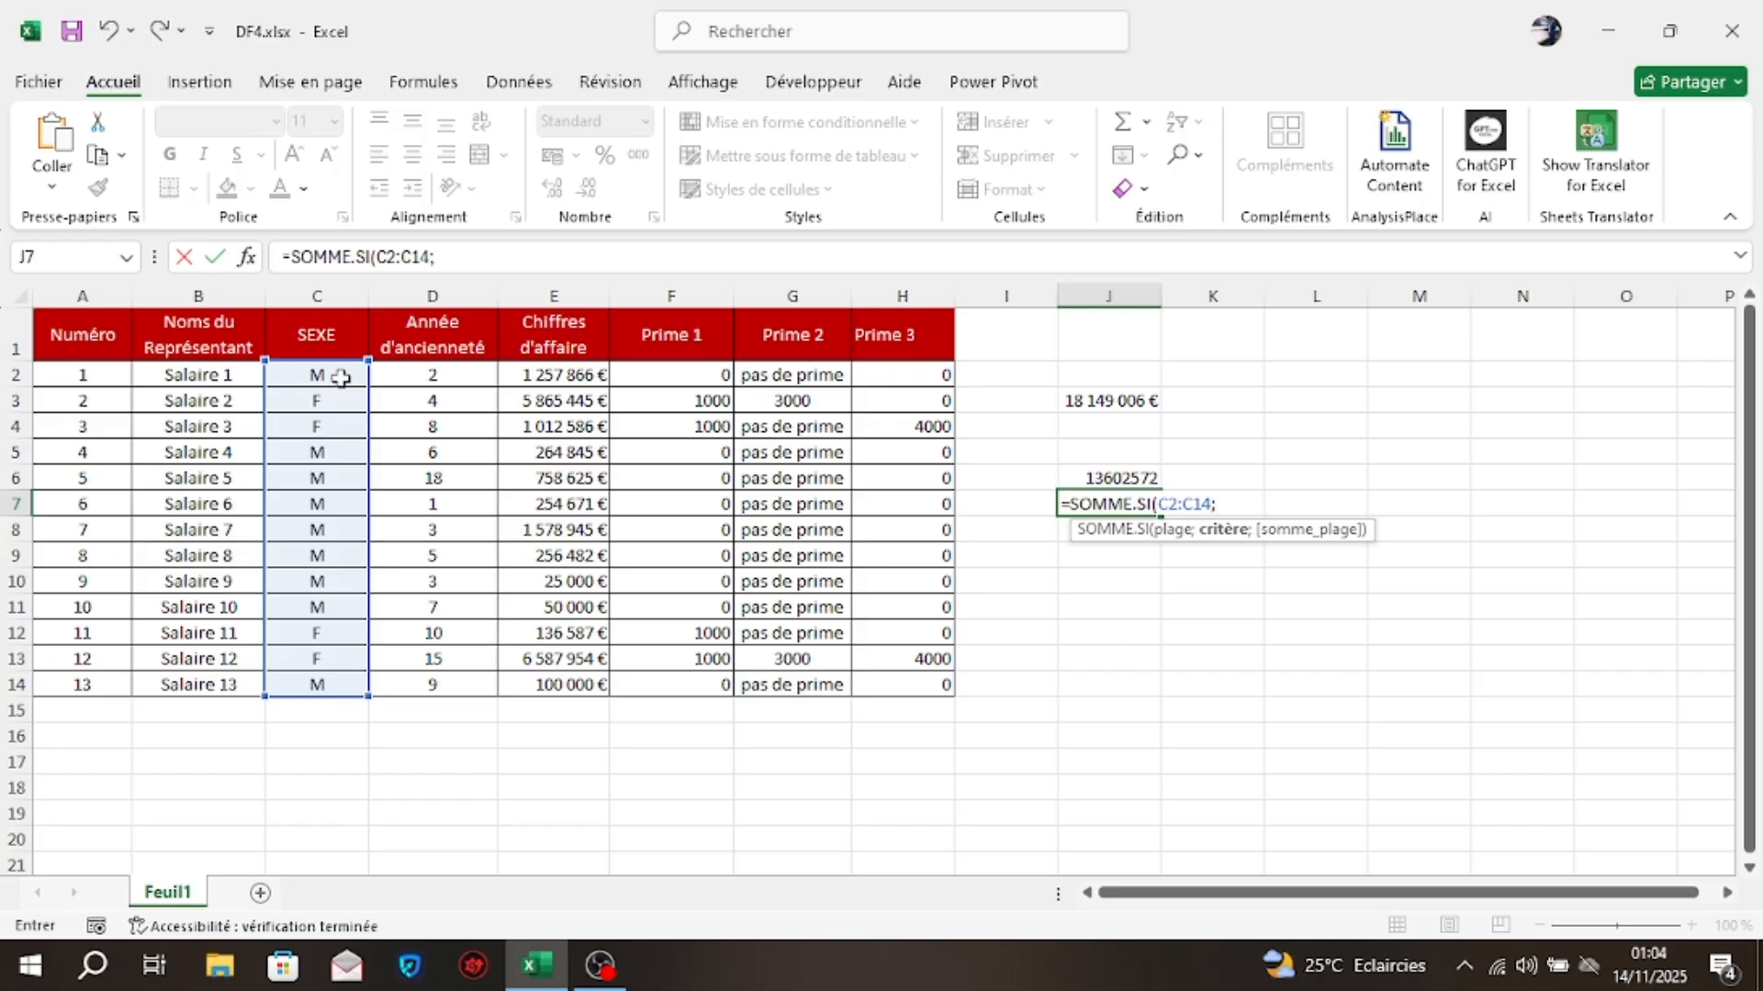
type("\"M\";")
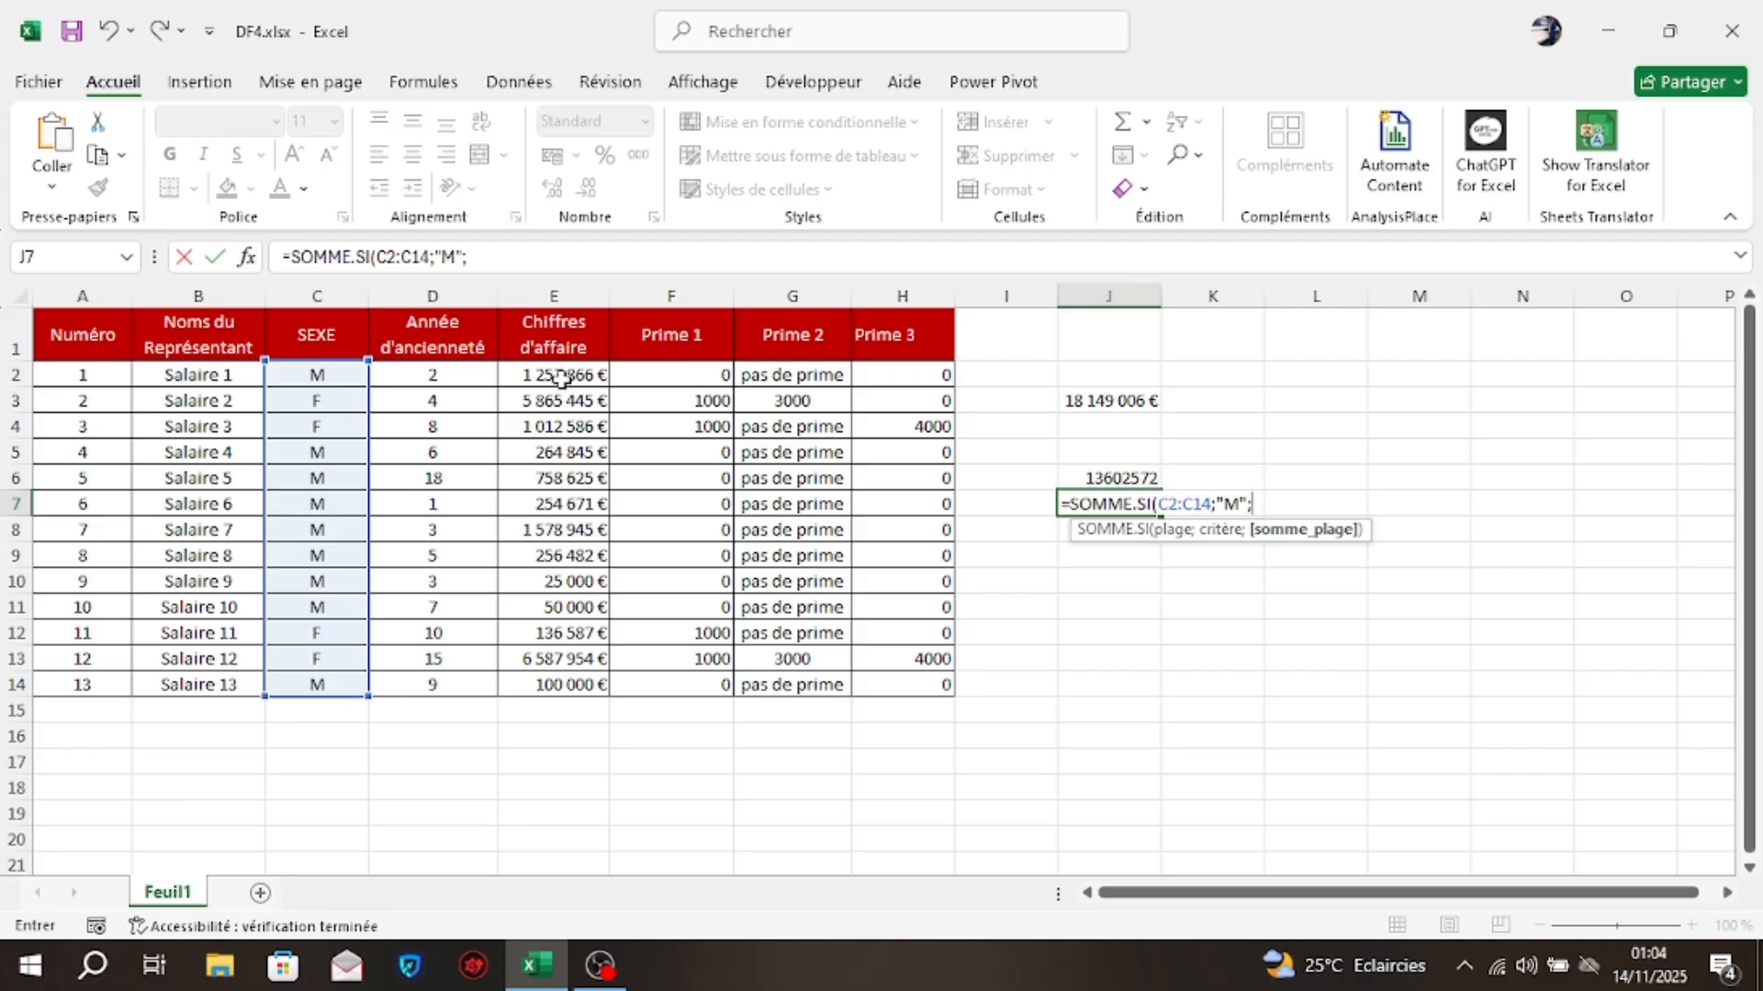
left_click_drag(561, 378, 597, 687)
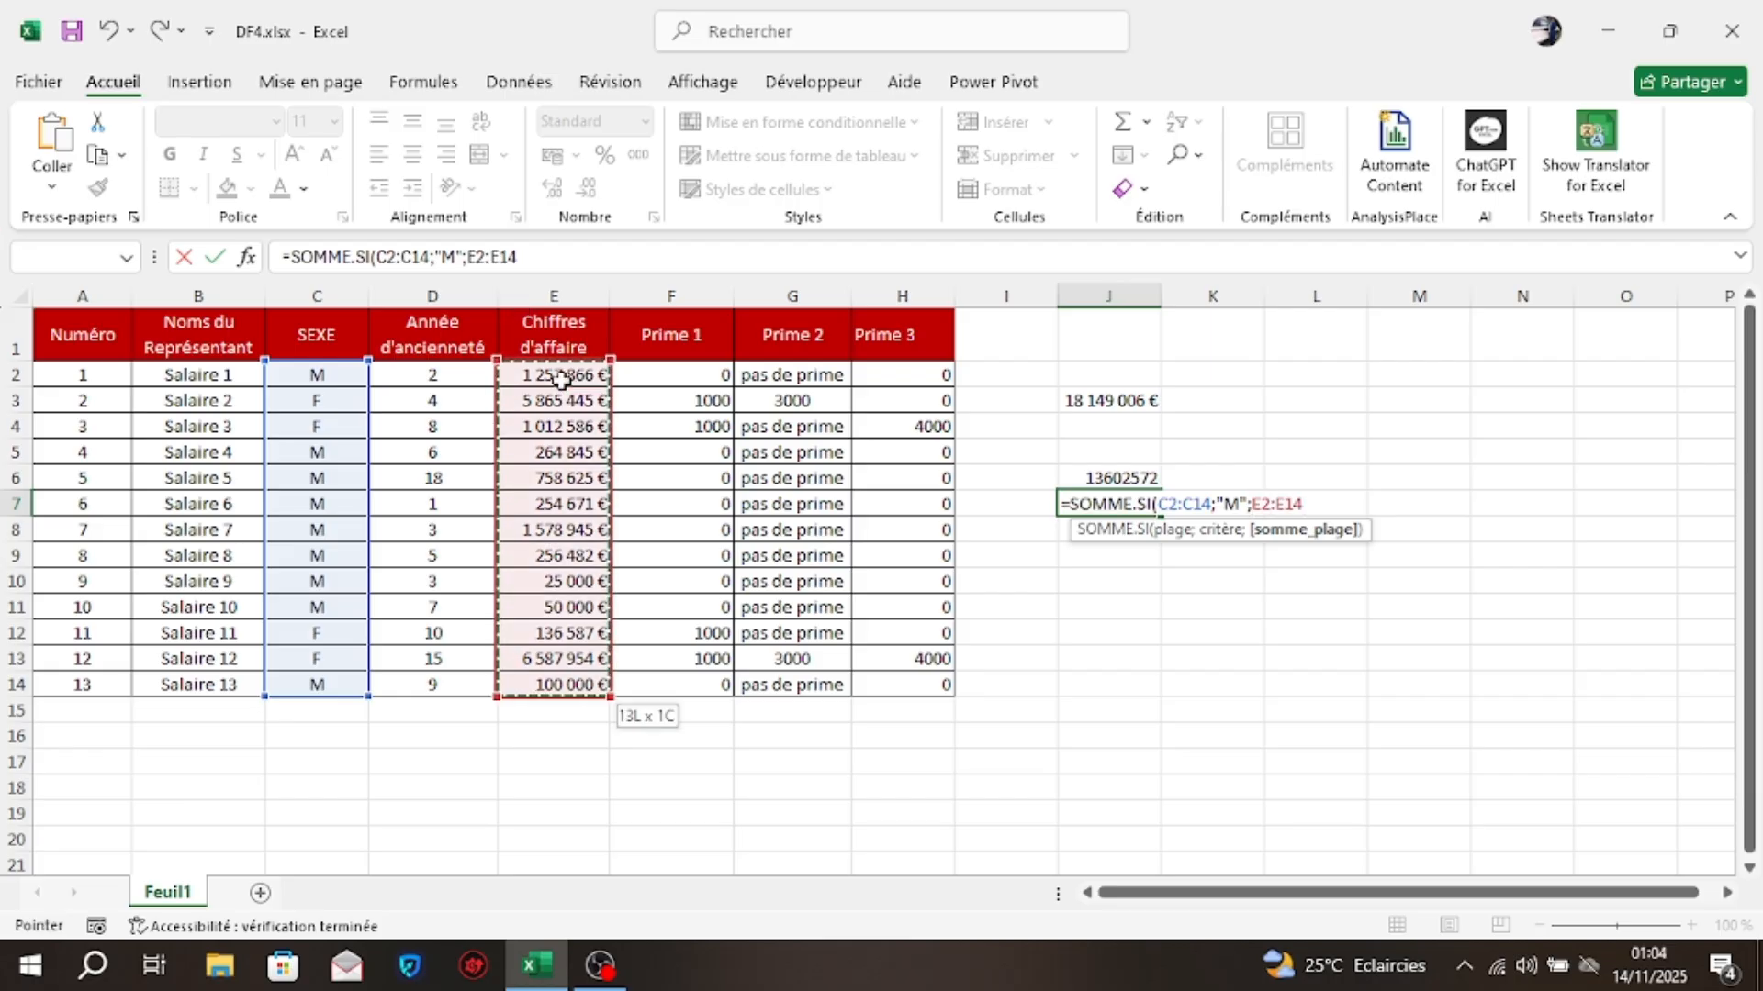
key("Return")
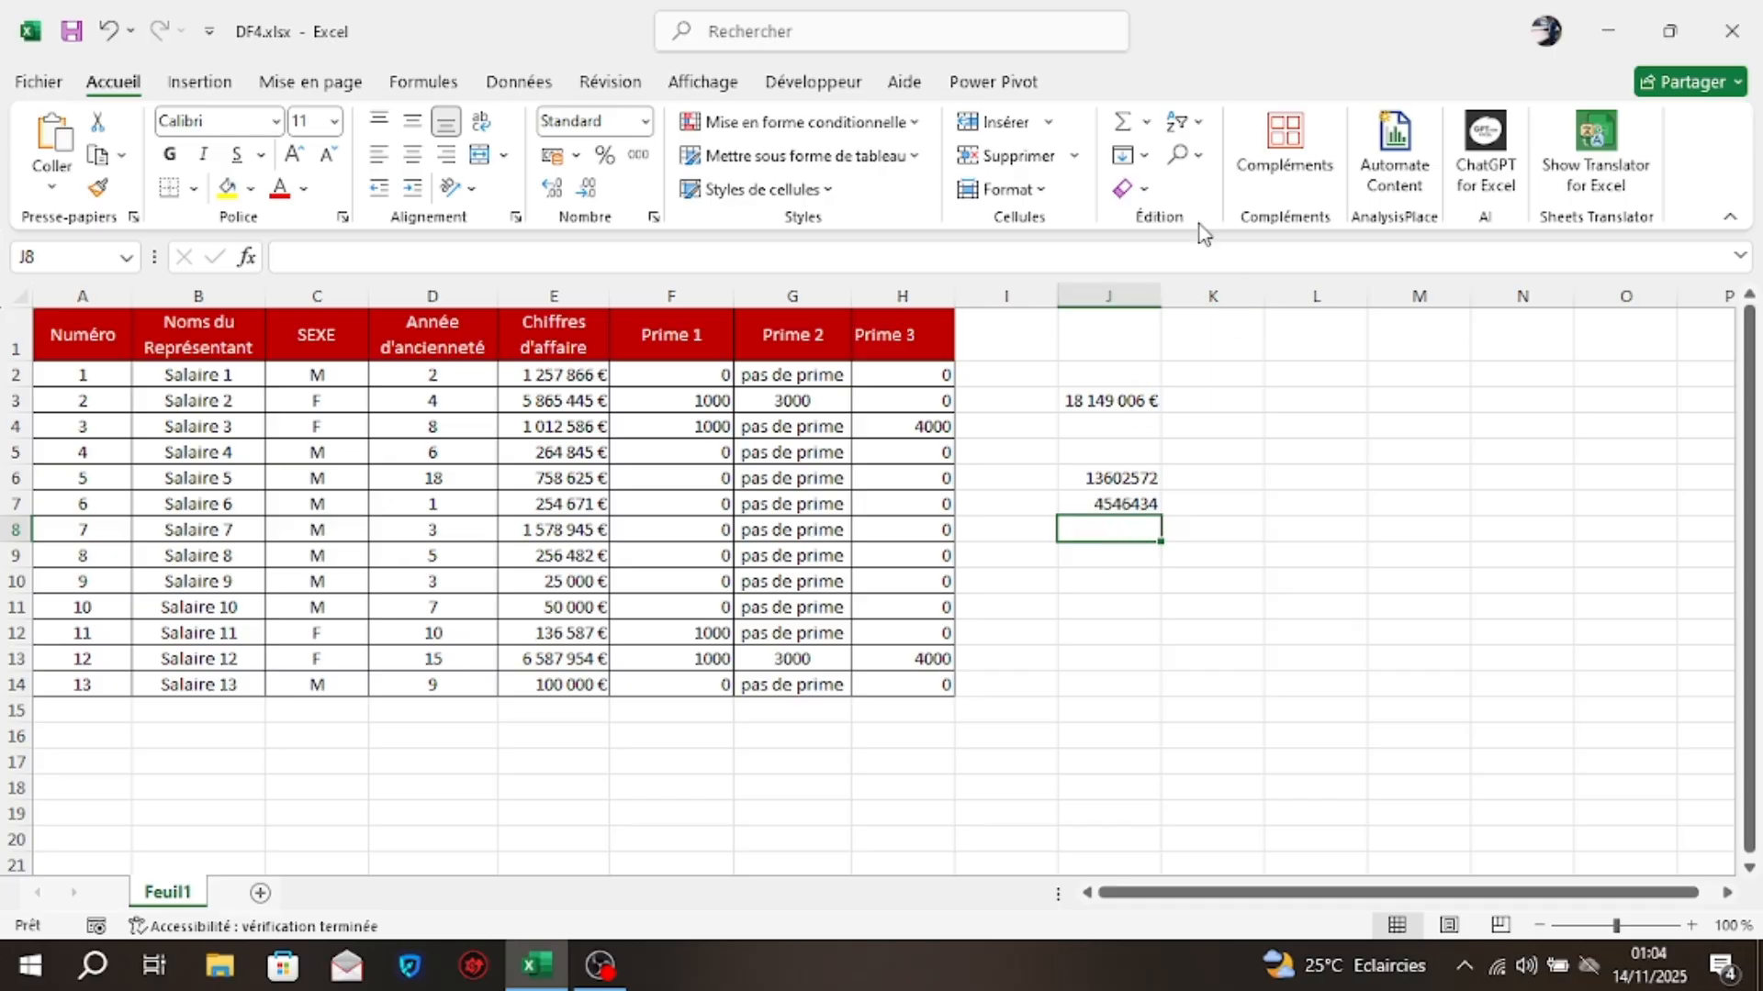
Add an automatic SOMME of J6:J7 in cell J8 and one of the Chiffres d'affaire column in E15
left_click(1119, 134)
left_click(1119, 134)
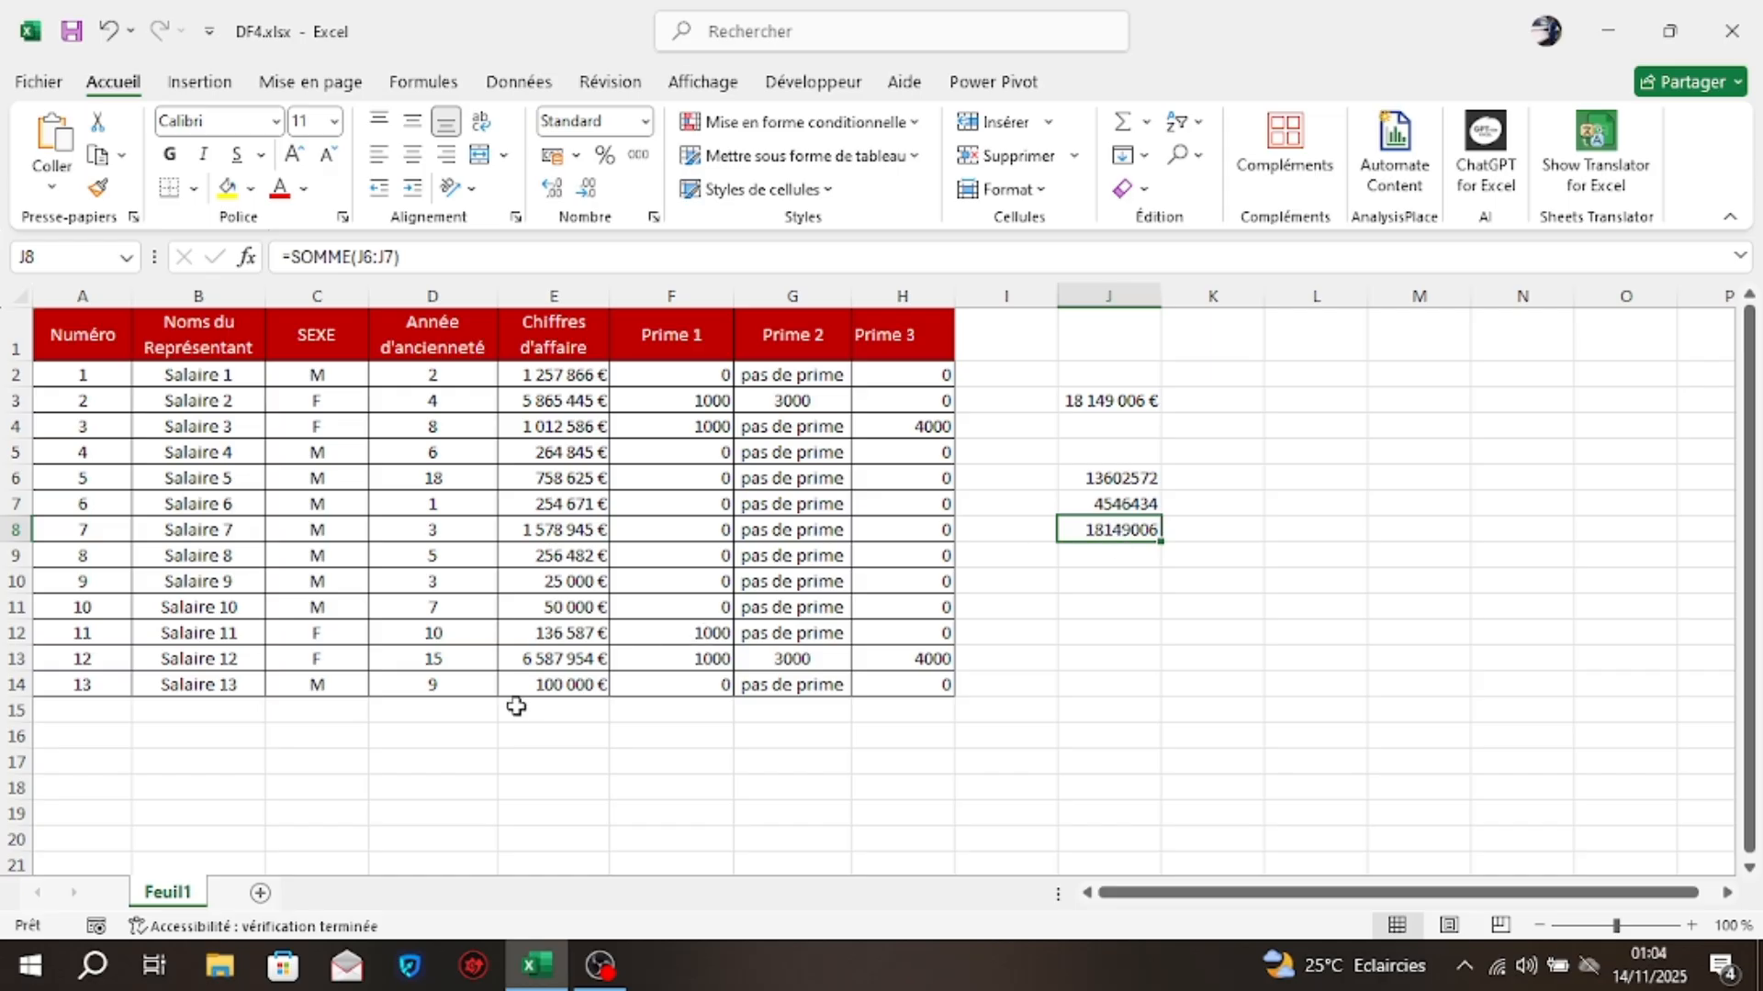
left_click(561, 714)
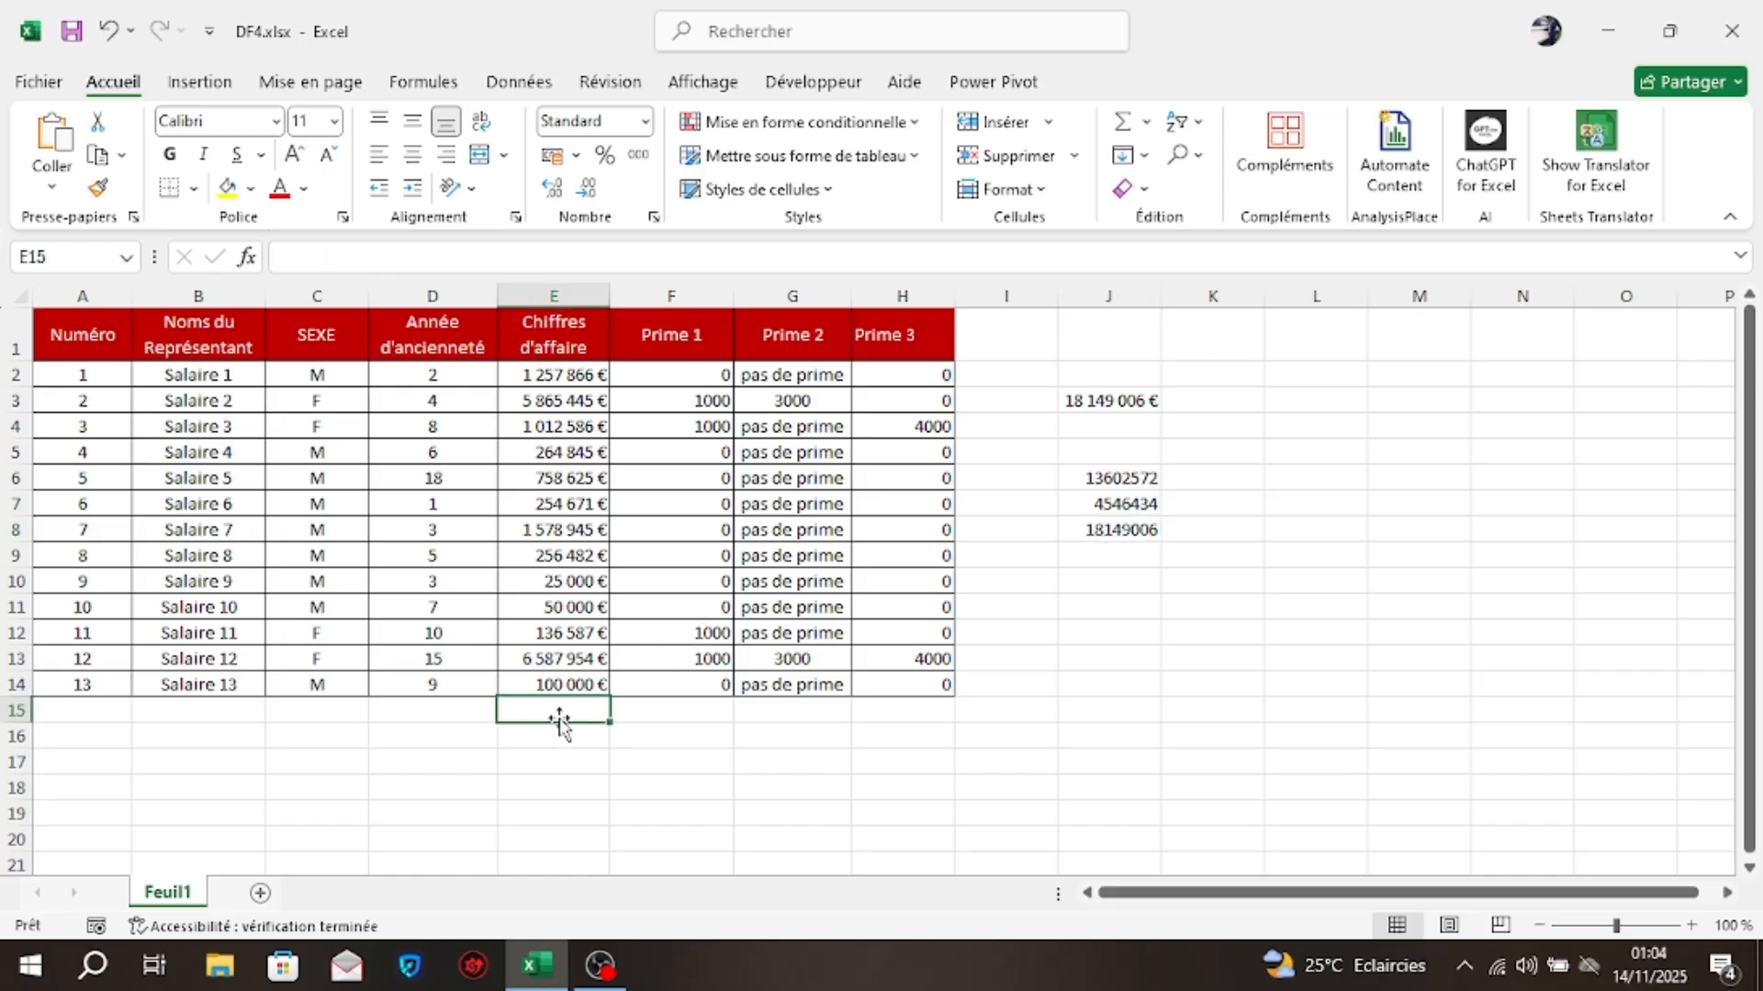
left_click(1120, 124)
key("Return")
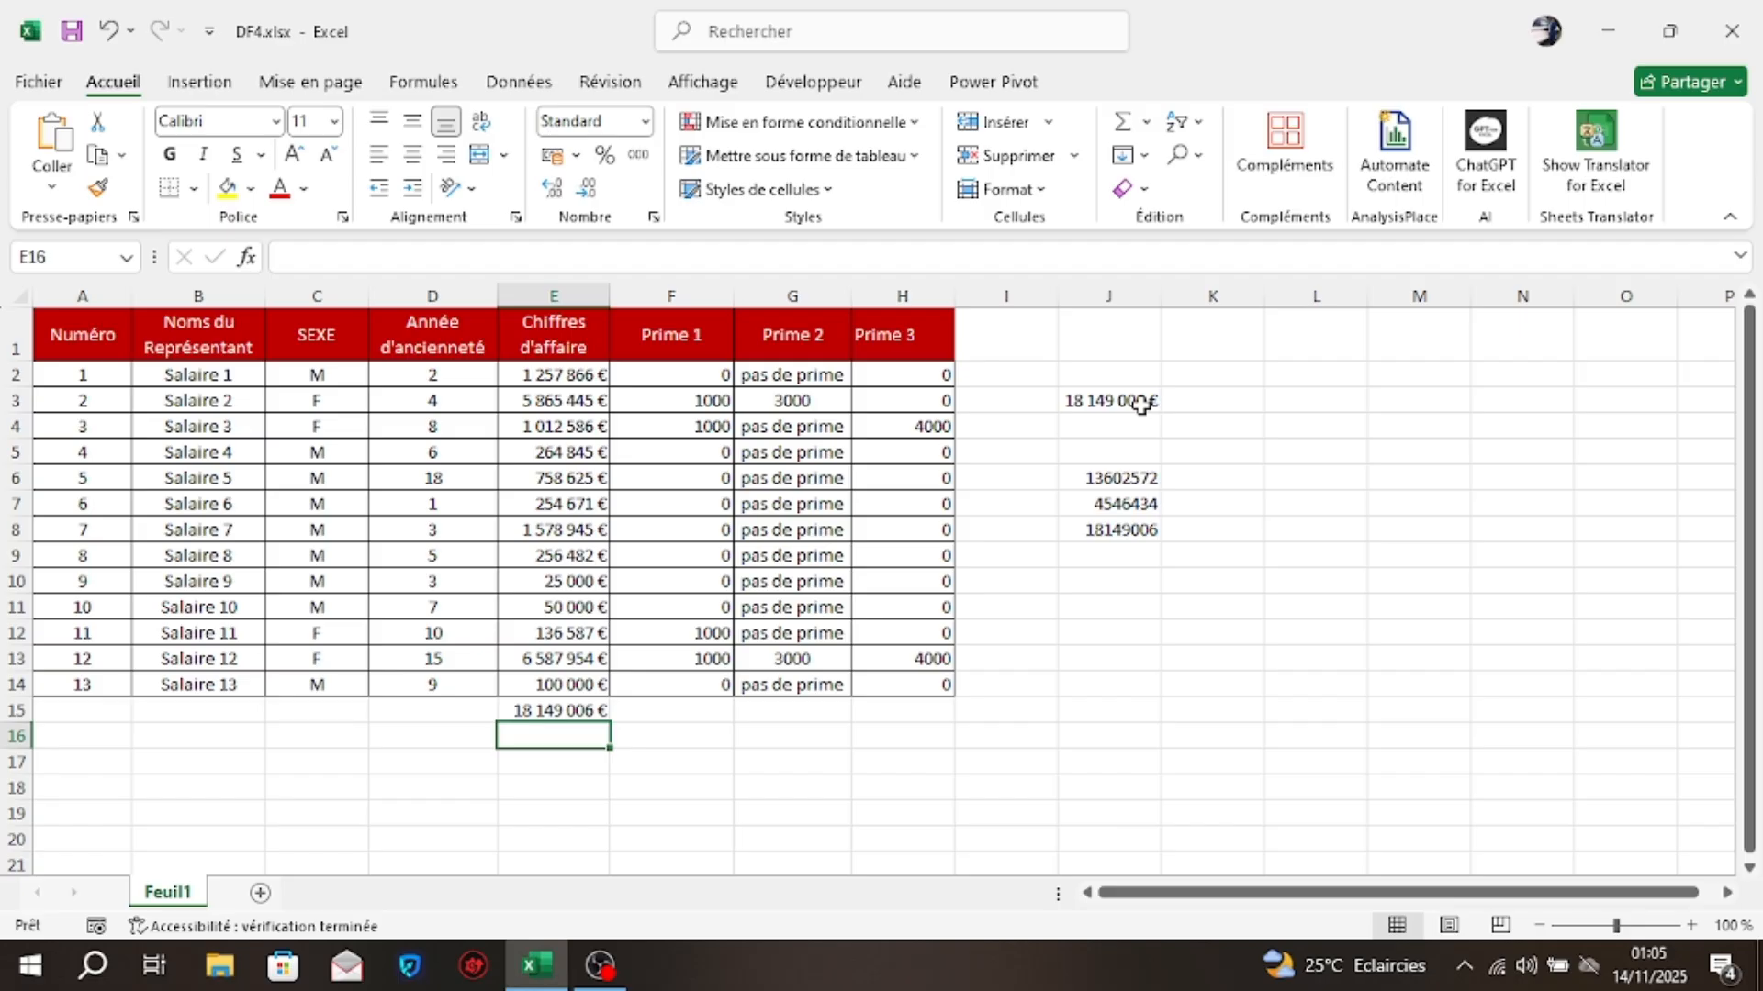
In cell L6, set the SOMME.SI.ENS criterion for the SEXE range C2:C14 to "M"
left_click(1358, 479)
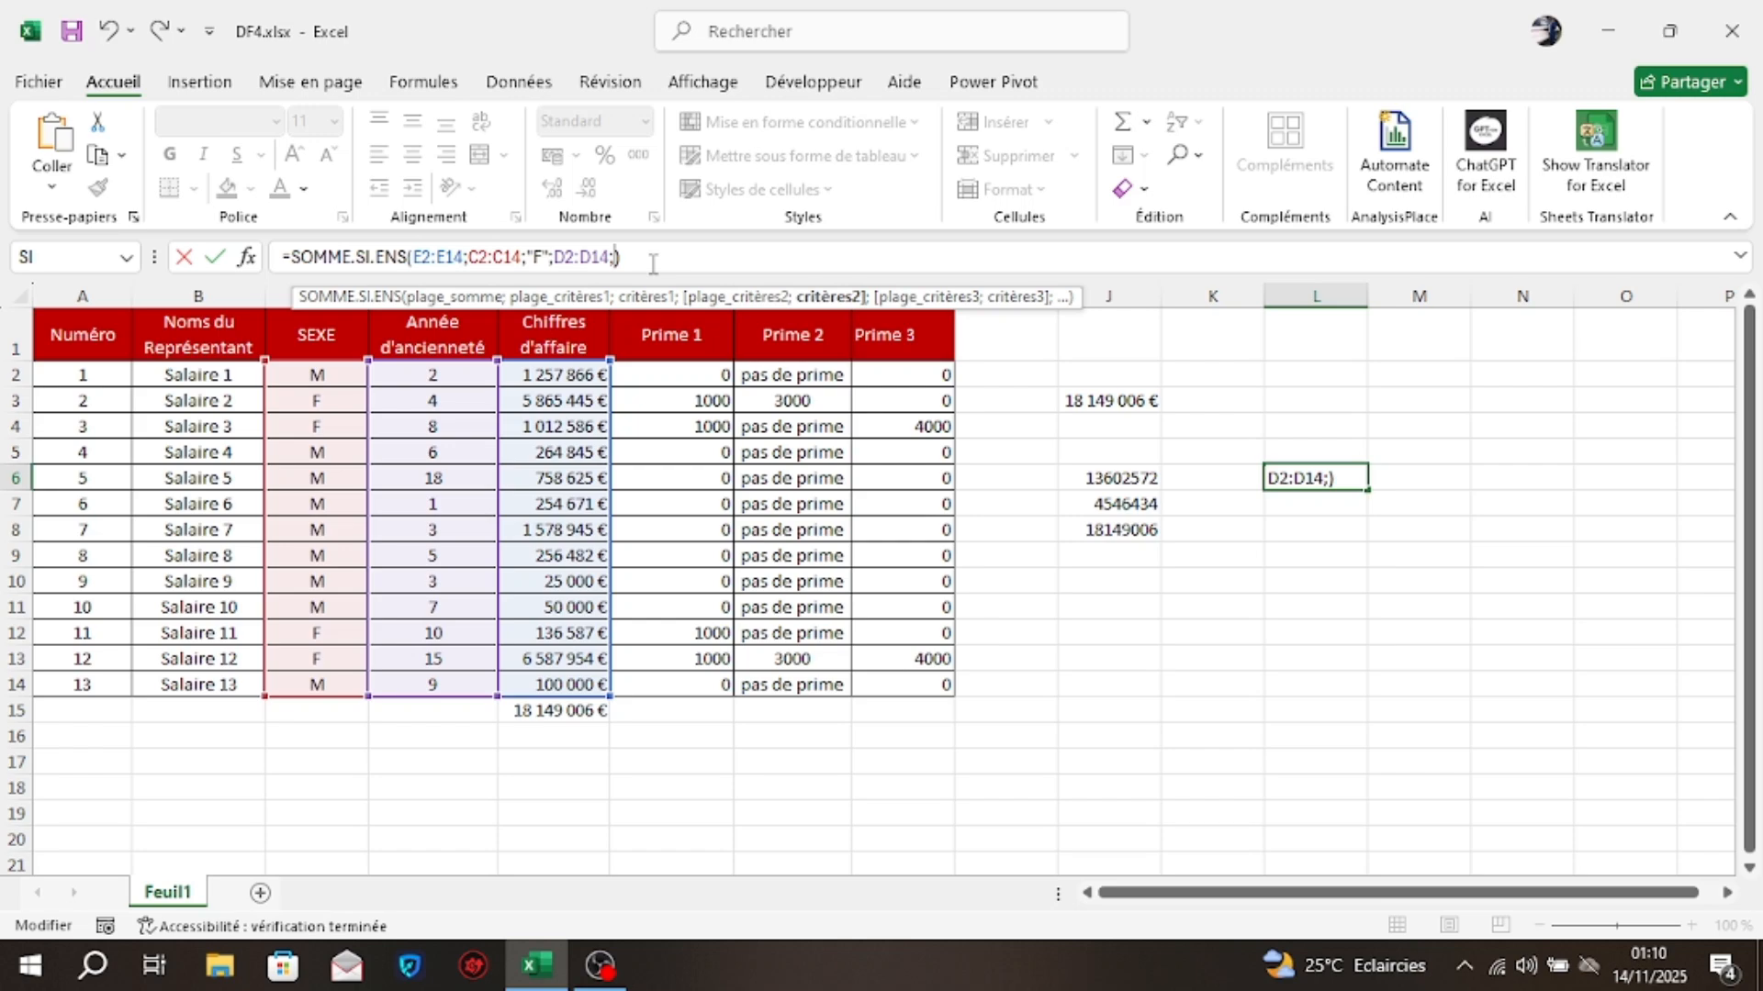
left_click(538, 259)
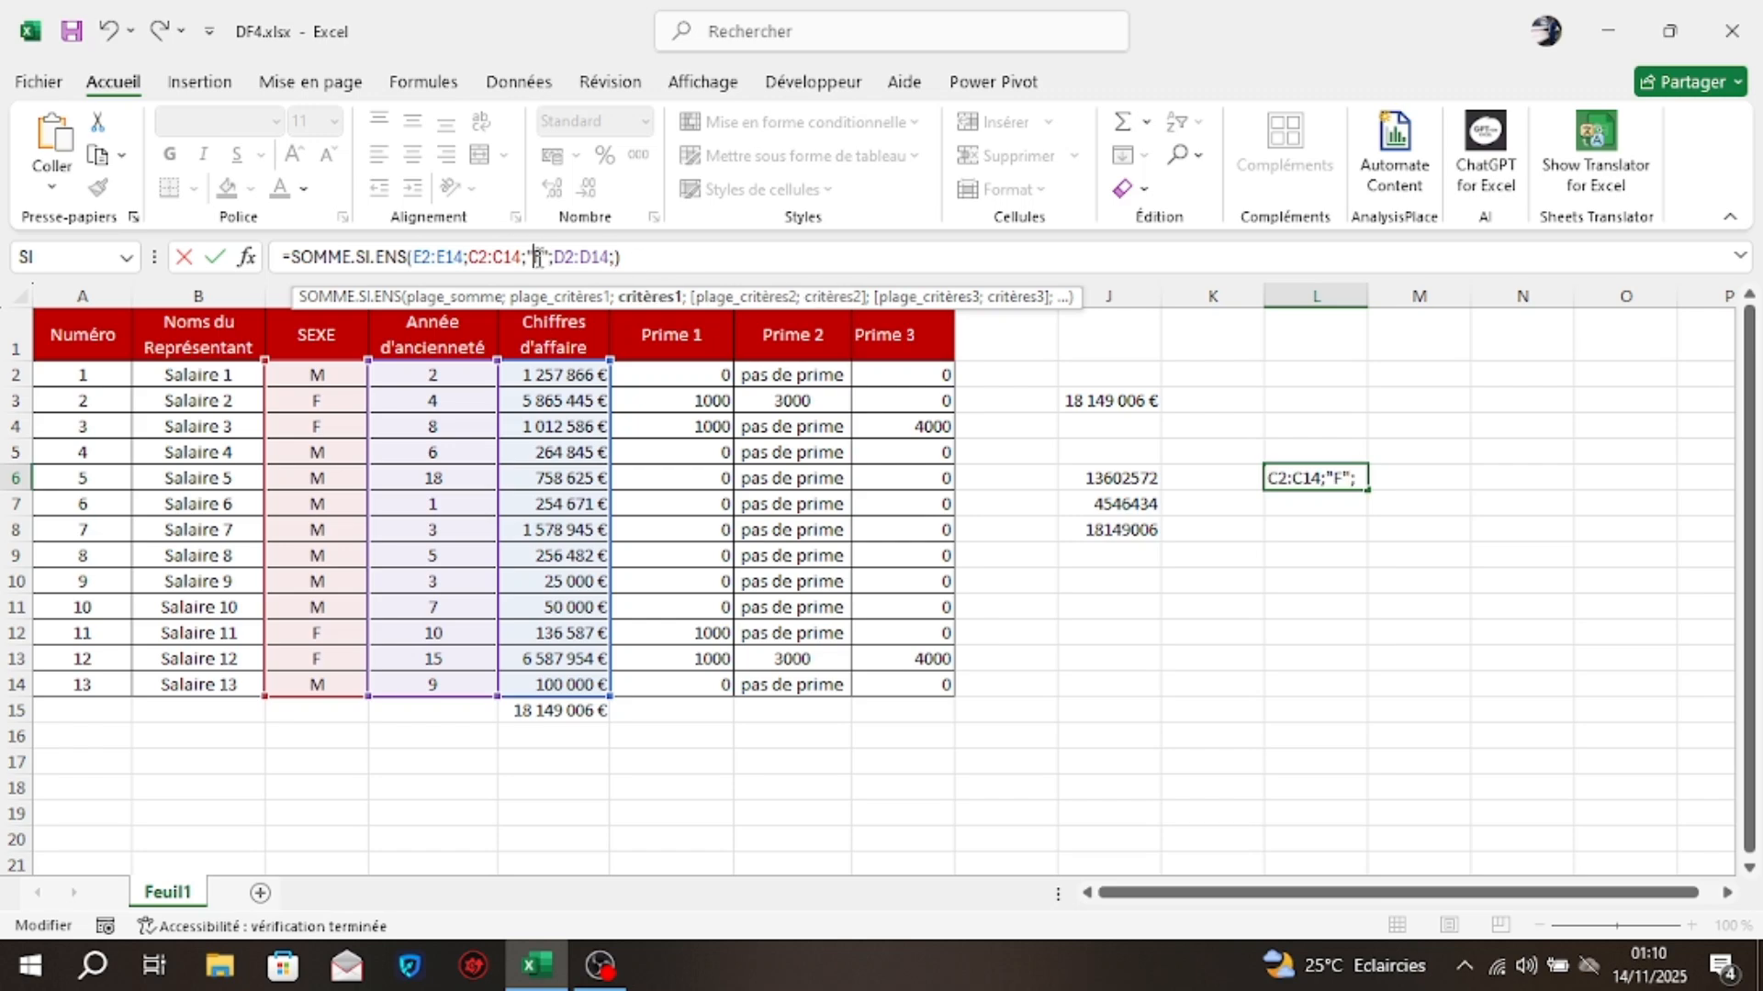
key("BackSpace")
type("M")
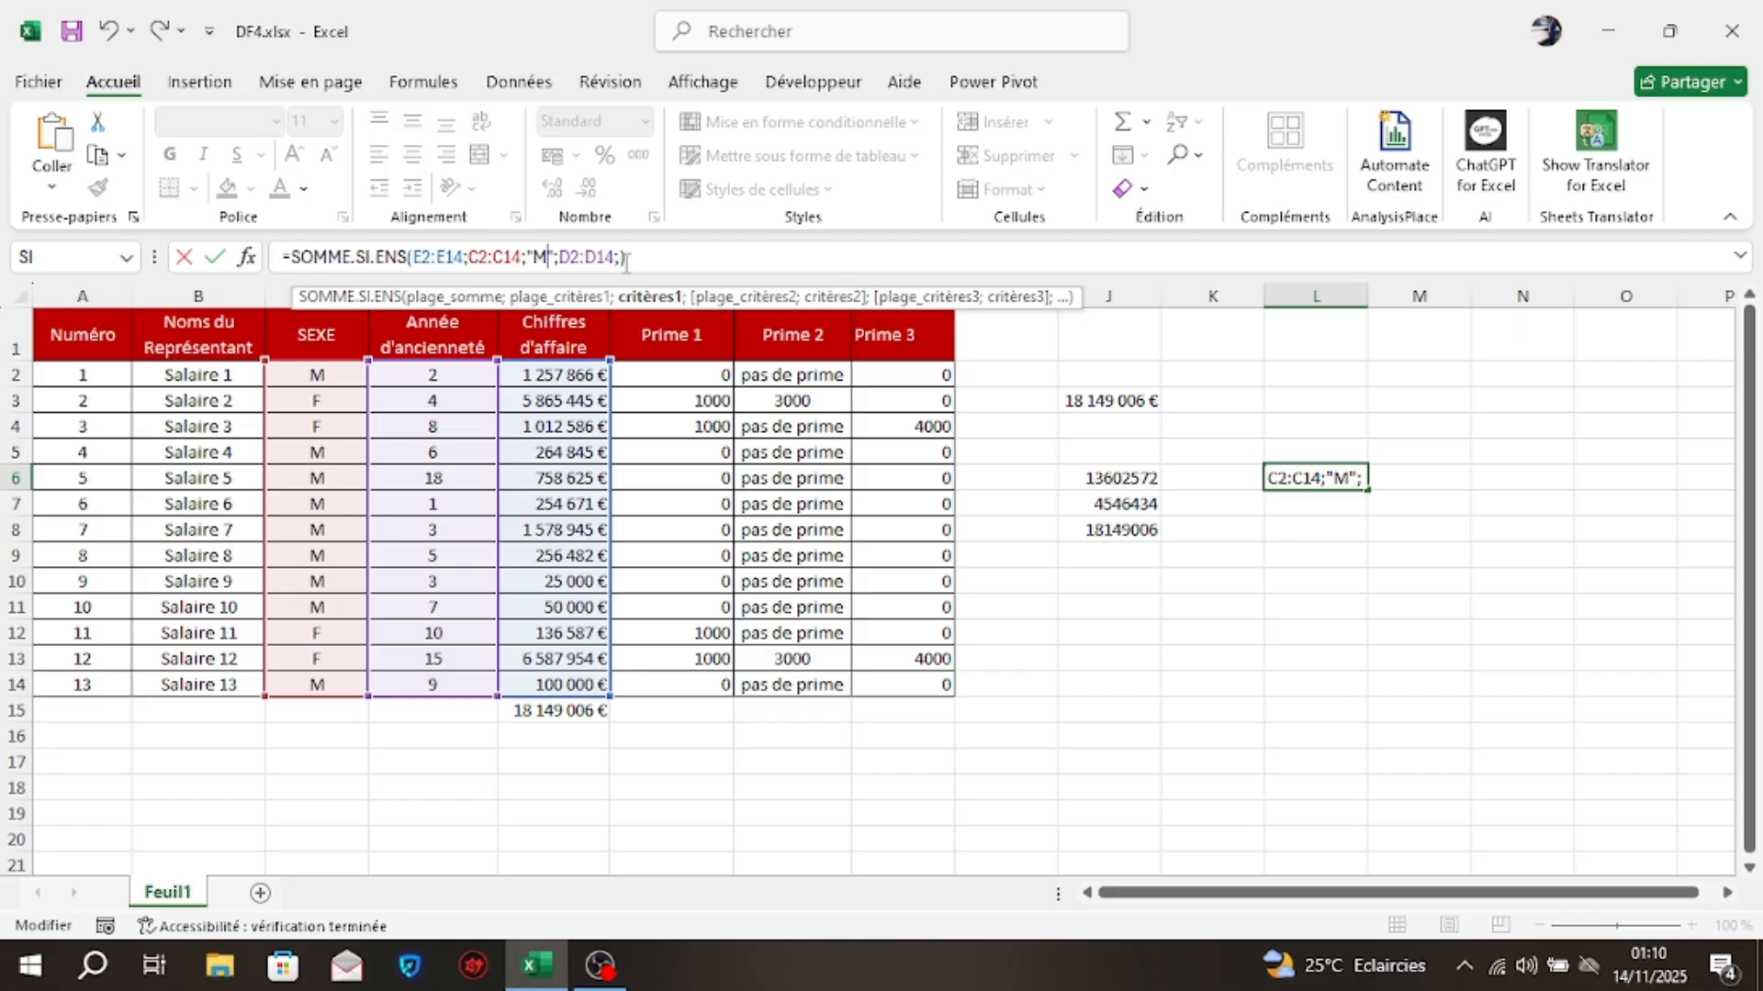
Set the criterion for the Année d'ancienneté range D2:D14 to 3 and complete the SOMME.SI.ENS formula in L6
left_click(604, 261)
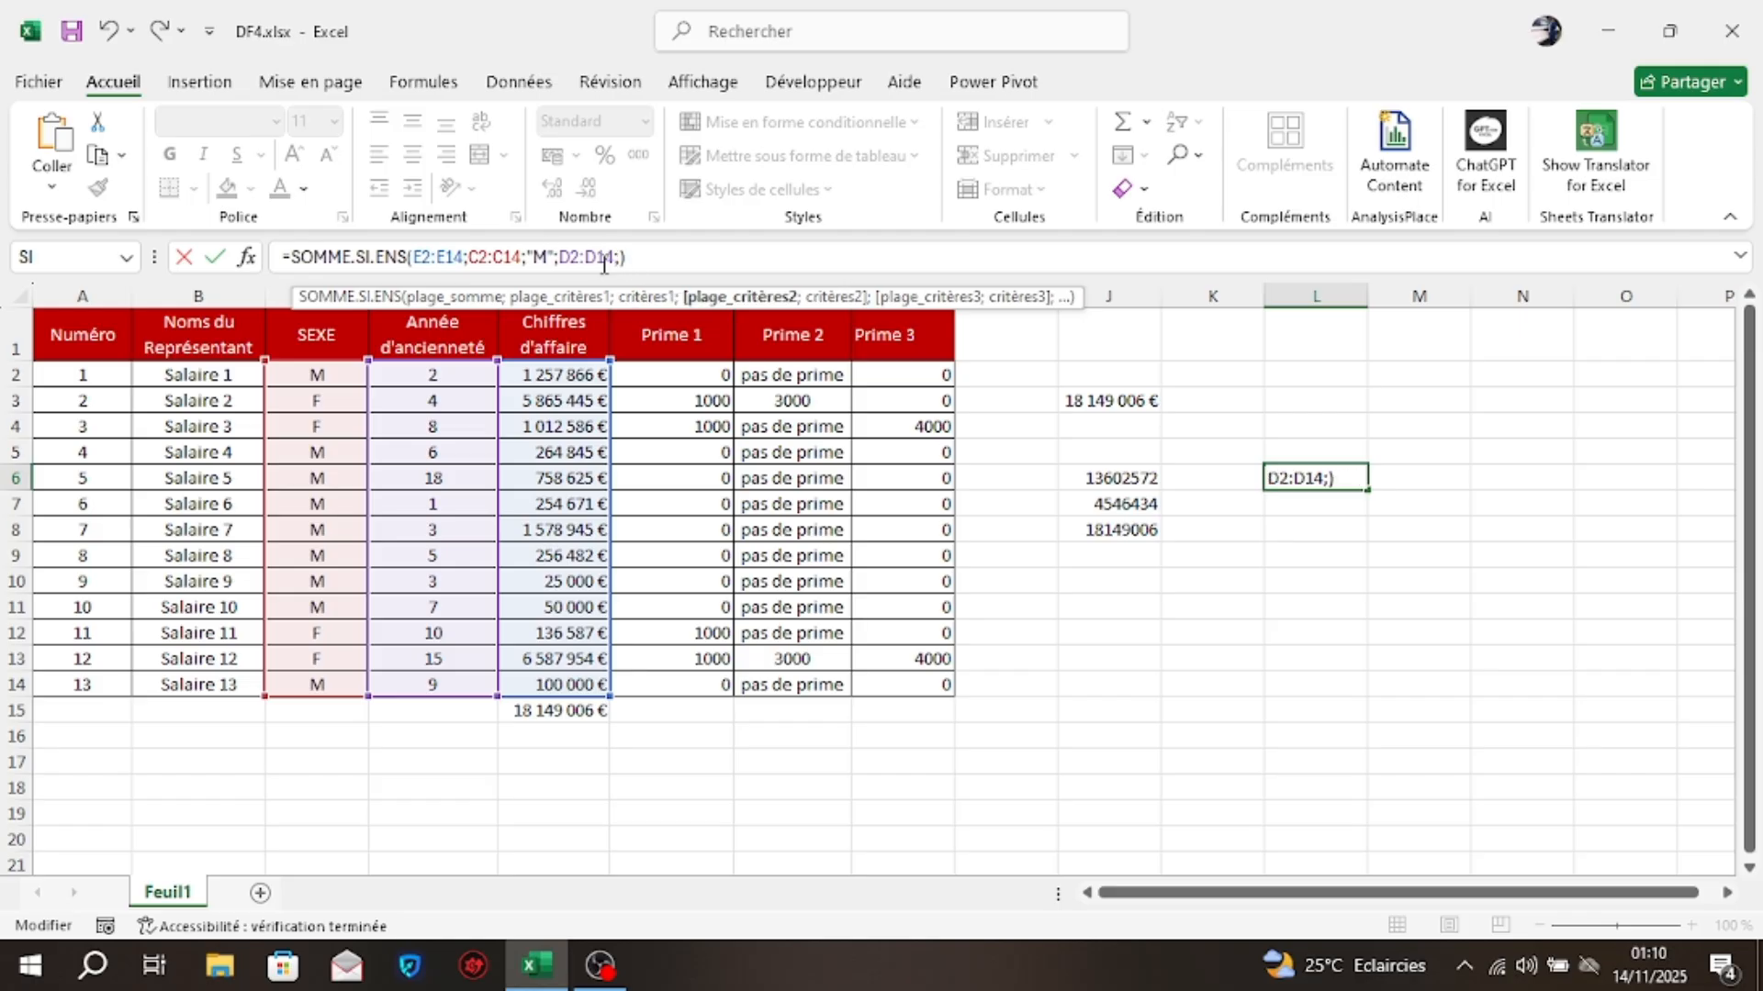
left_click(621, 258)
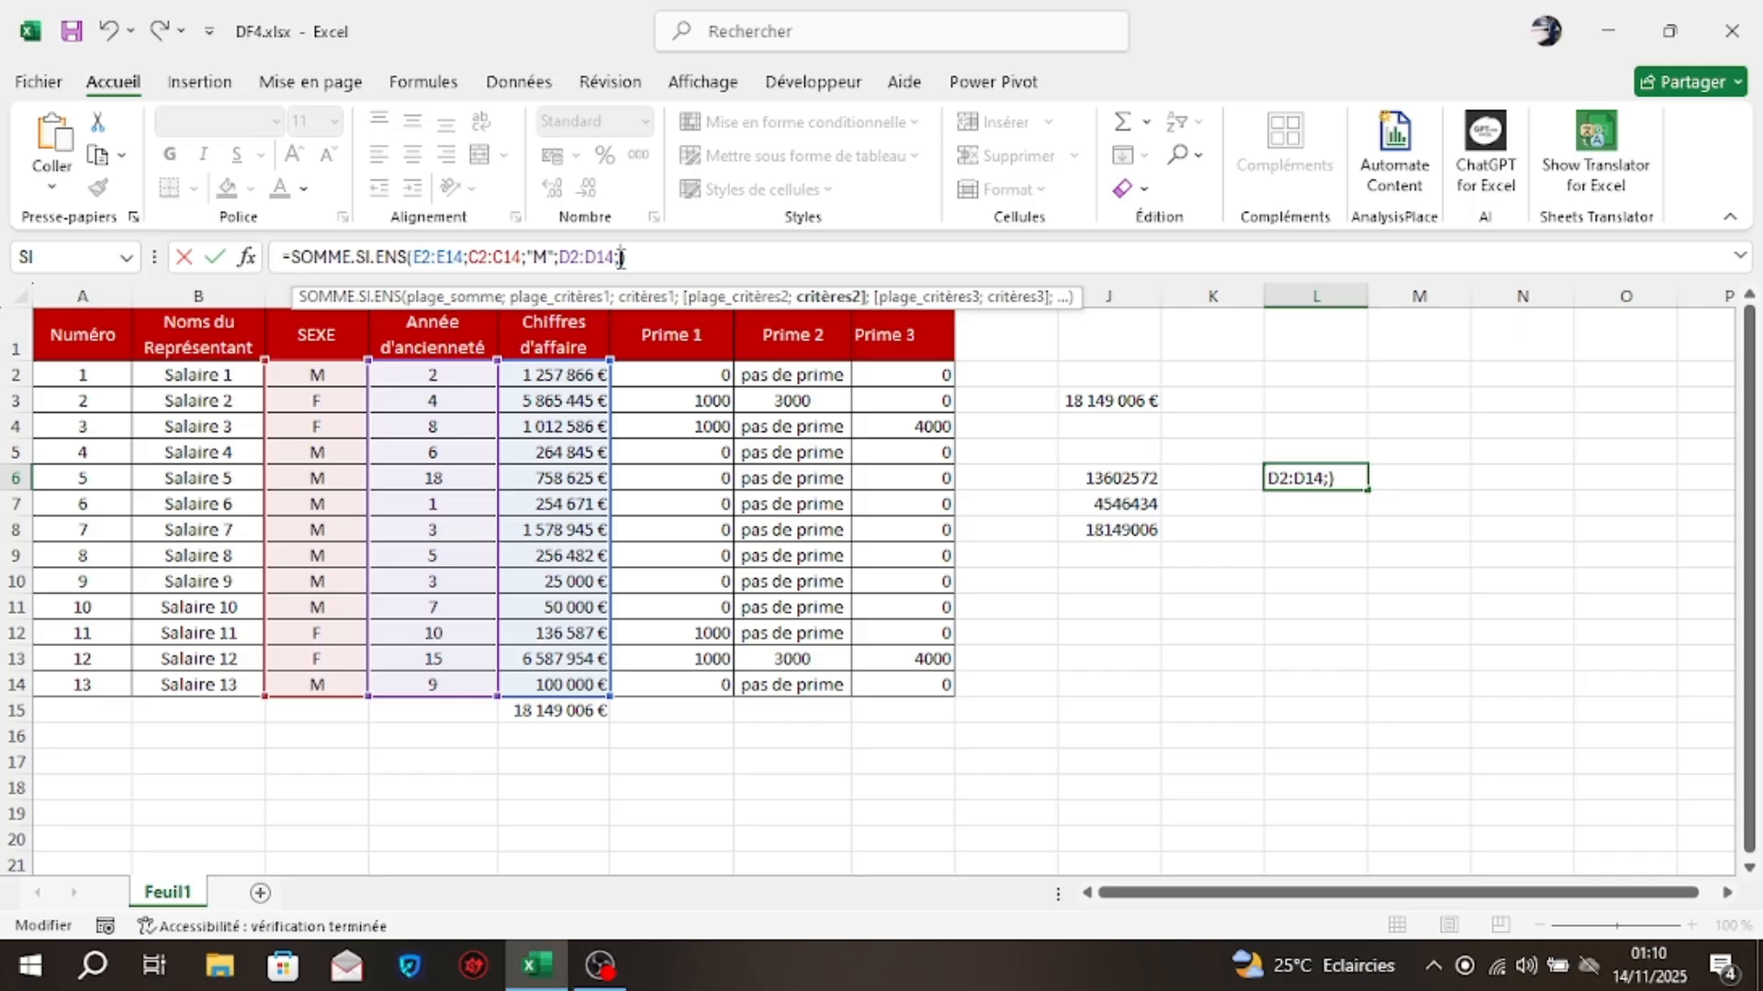
type("3")
key("Return")
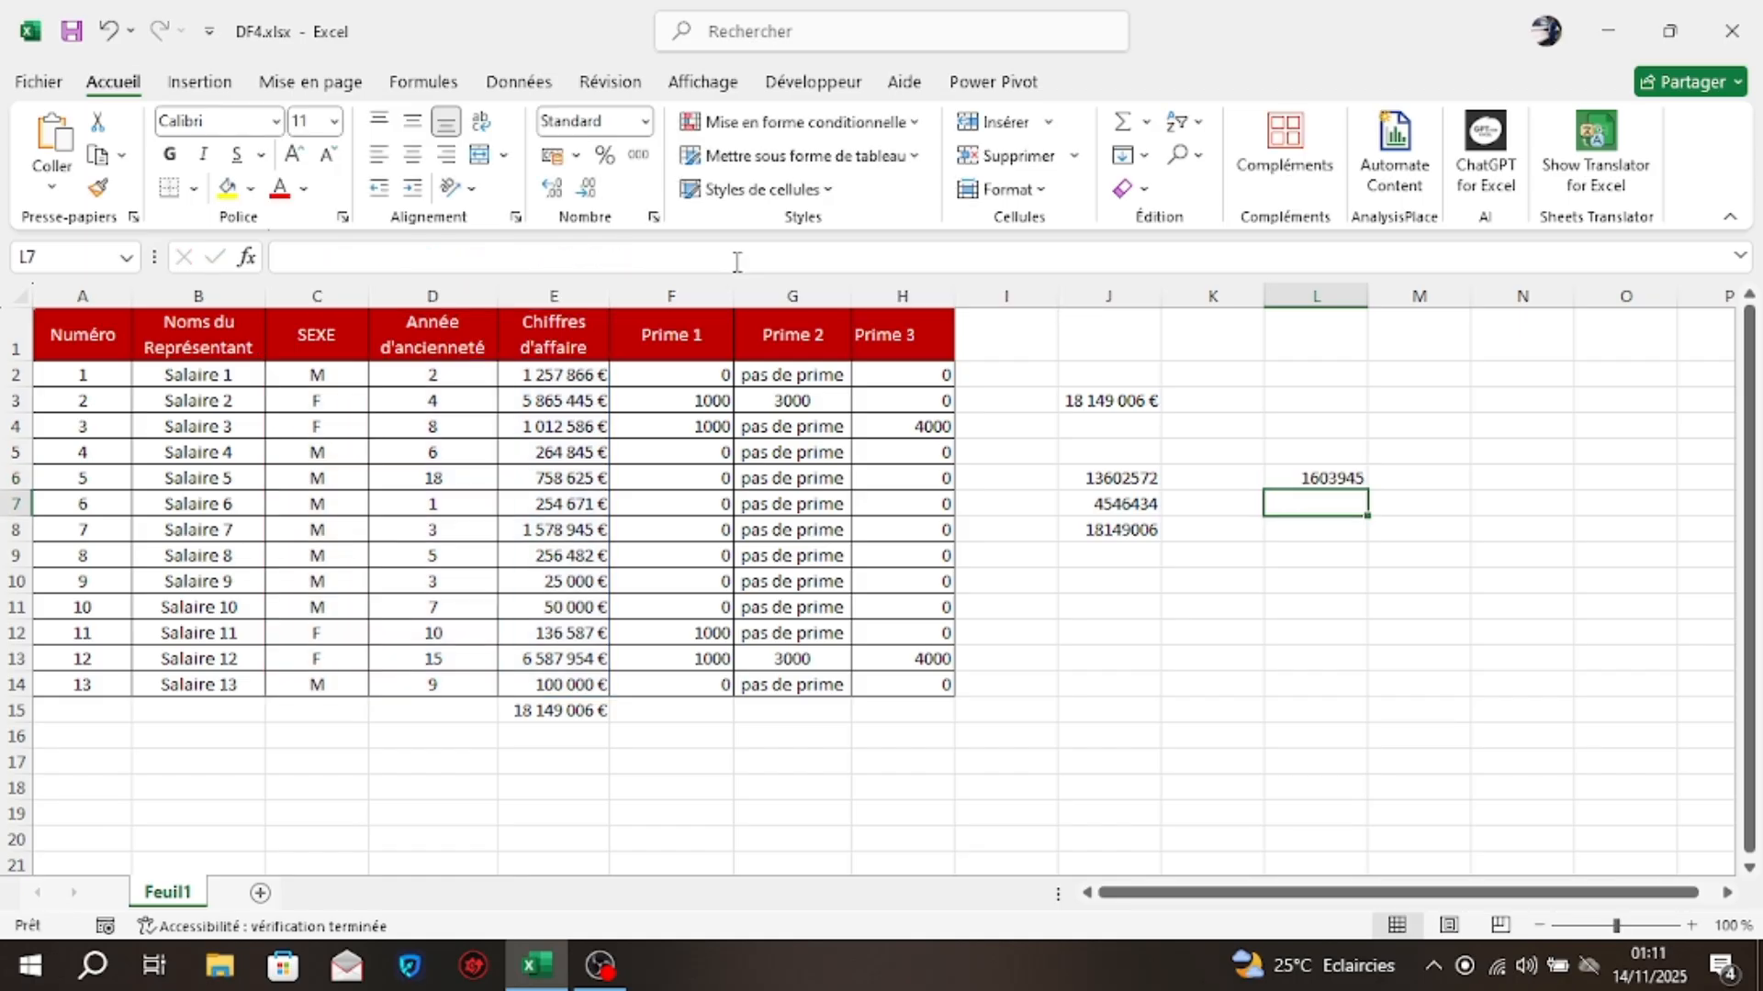
left_click(1306, 477)
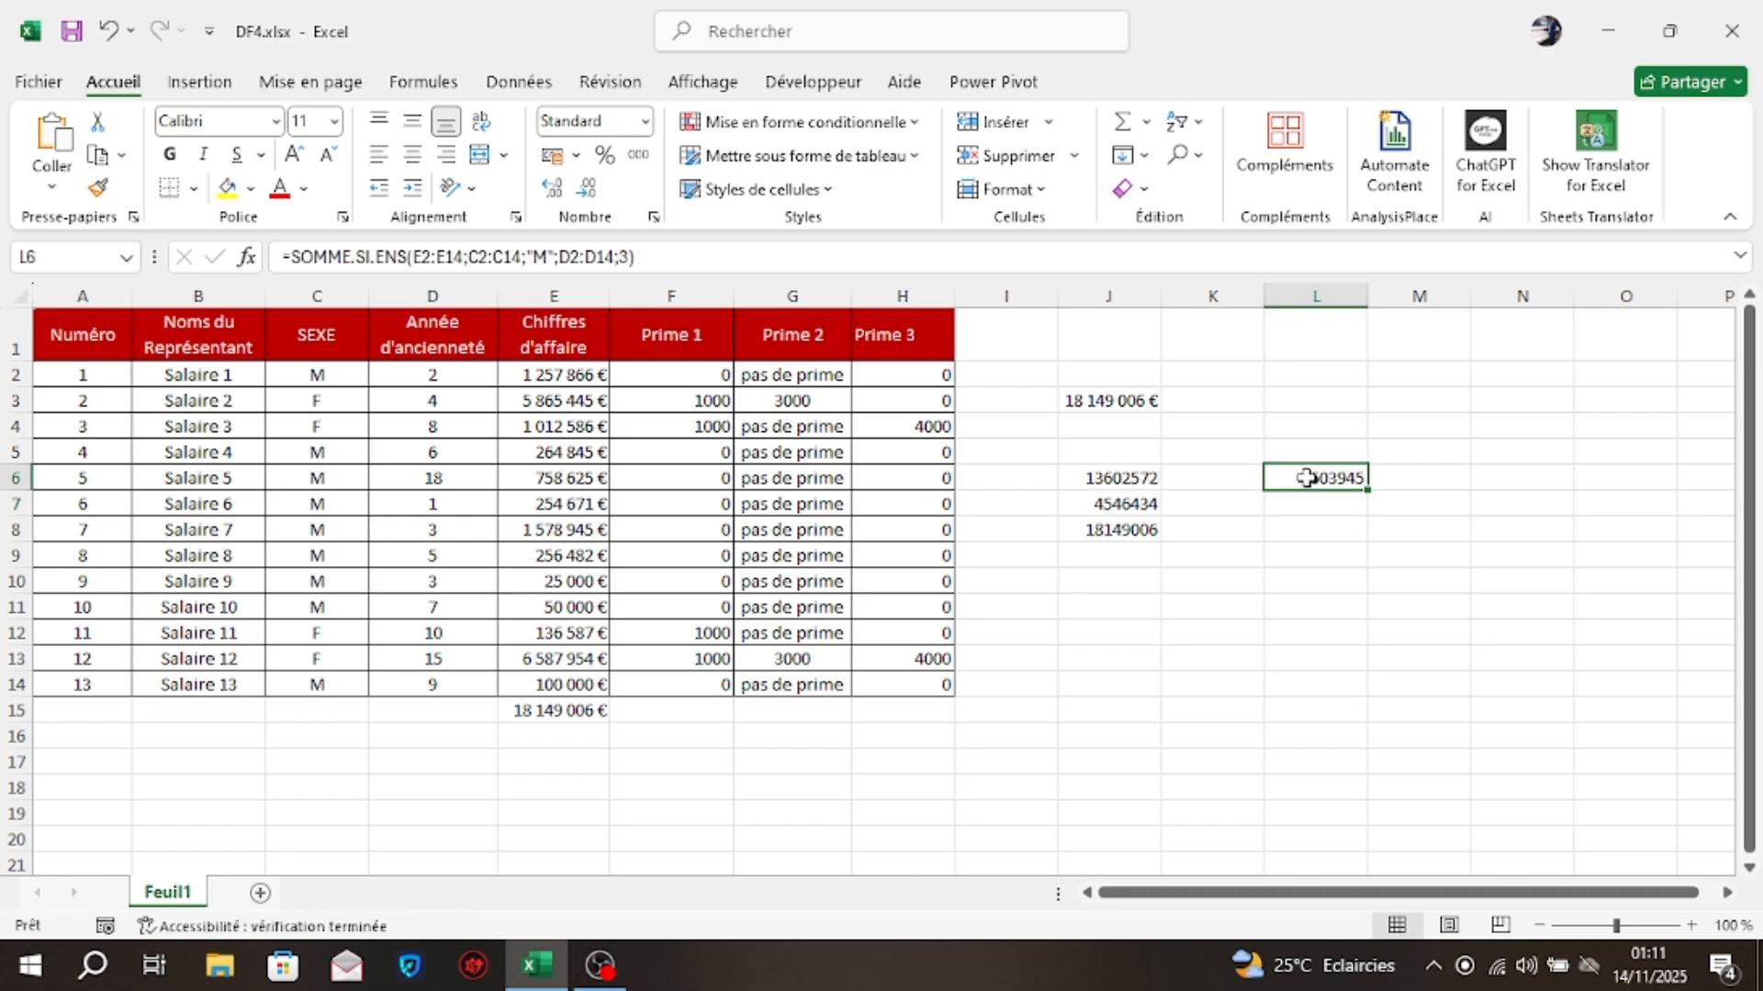